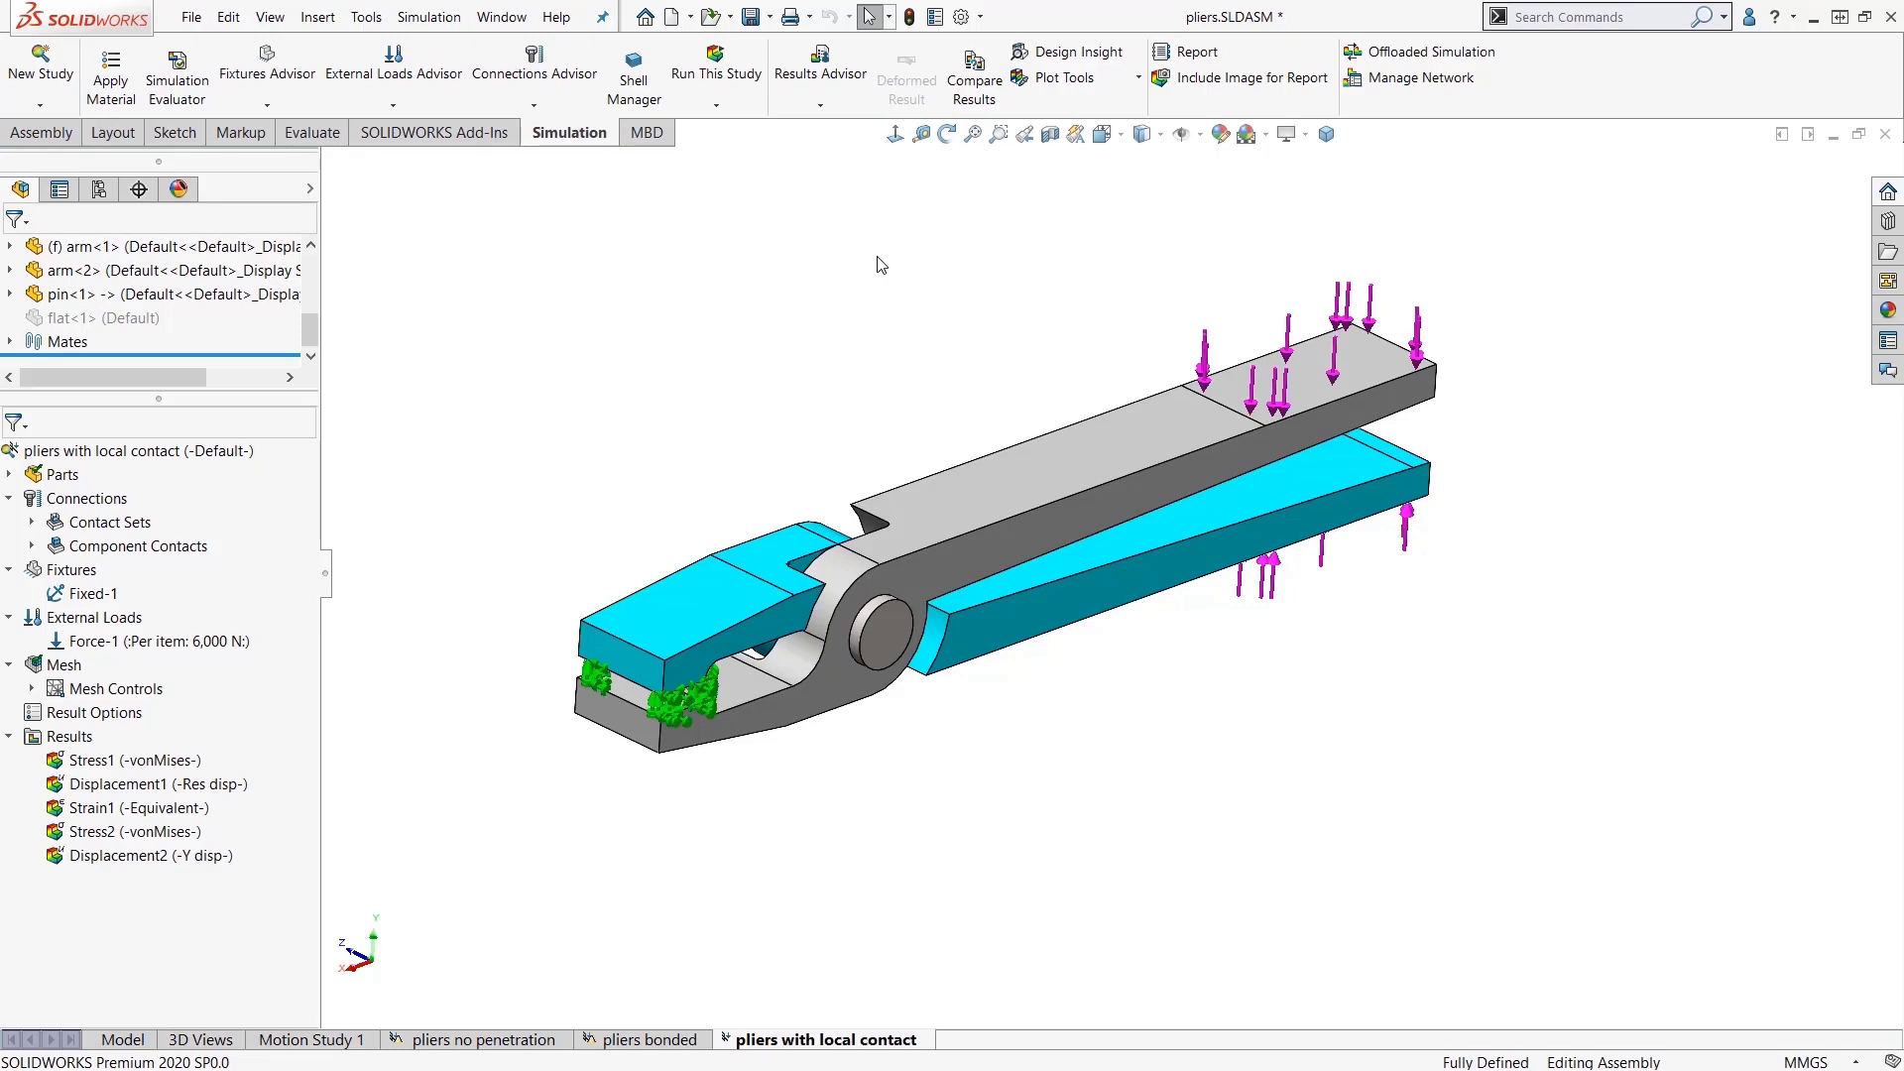
Step: Rotate the pliers slightly and display the Stress1 von Mises plot
middle_drag(893, 282, 783, 316)
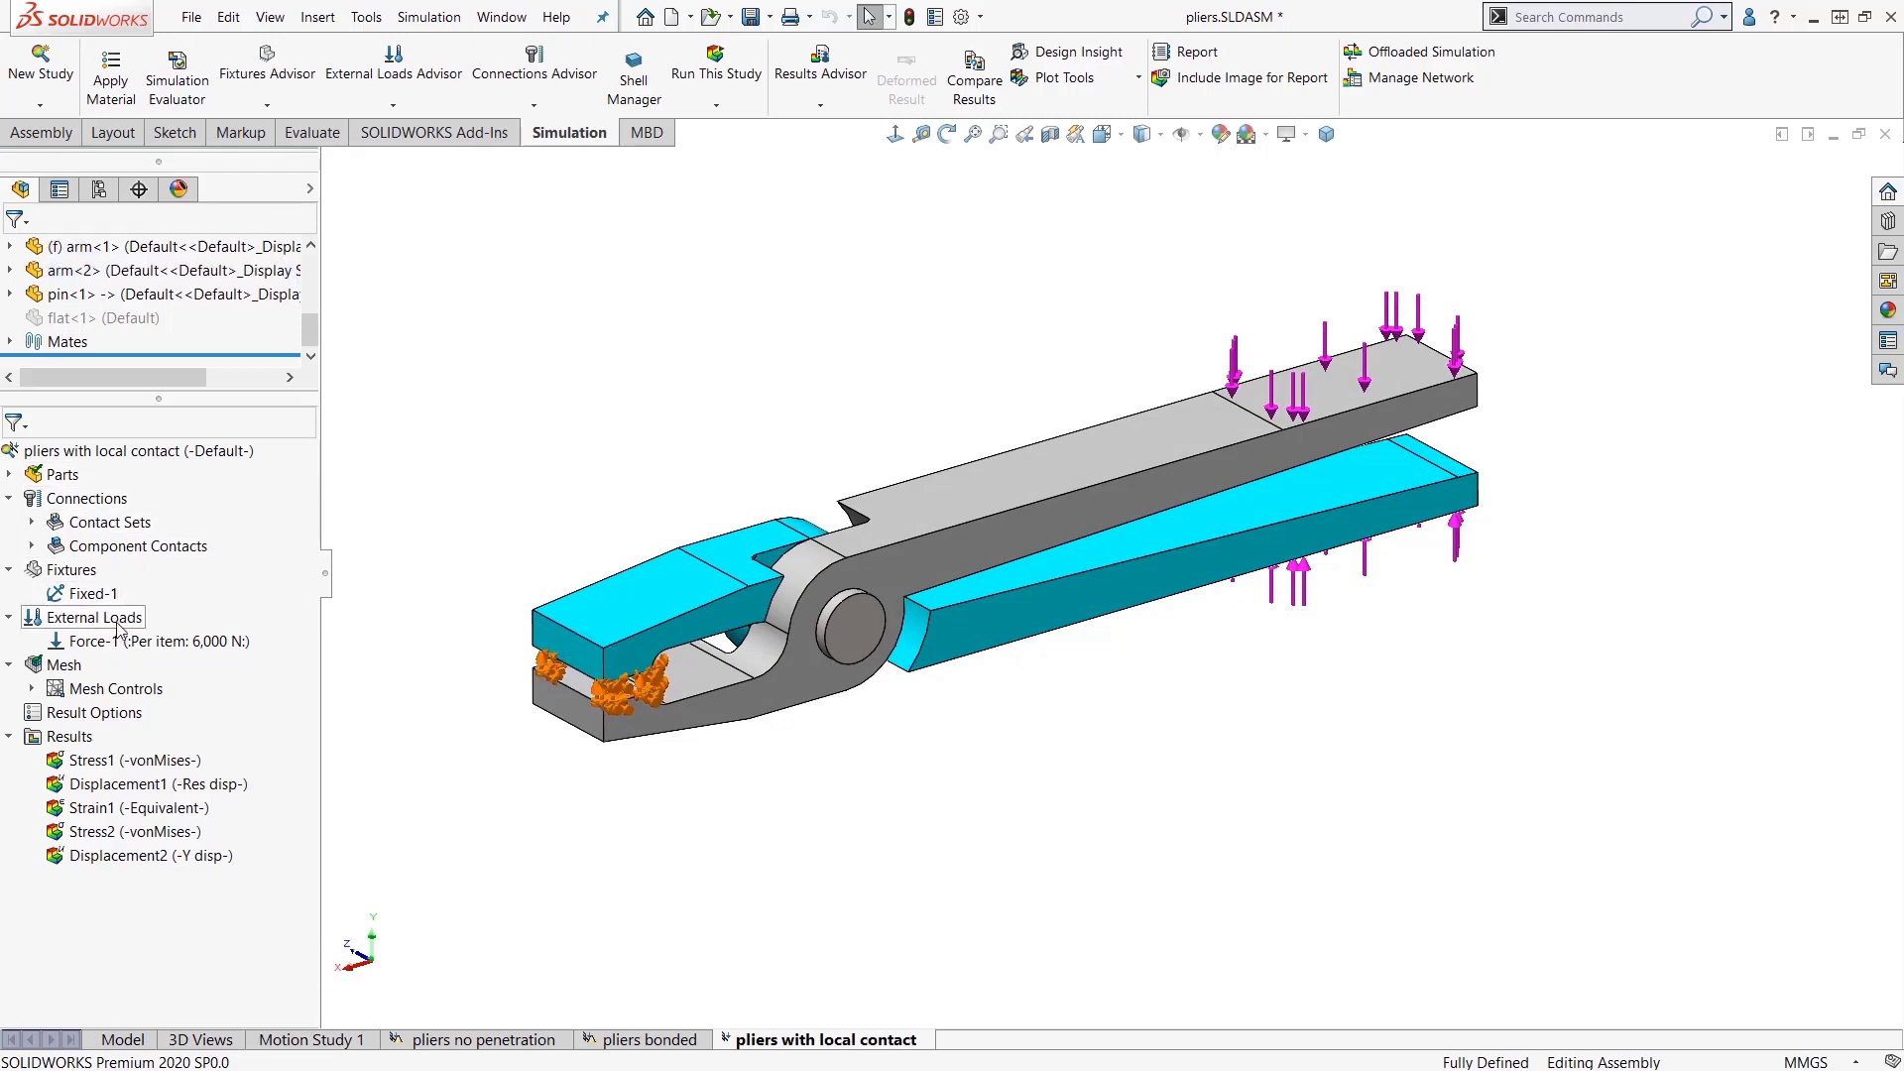
right_click(148, 762)
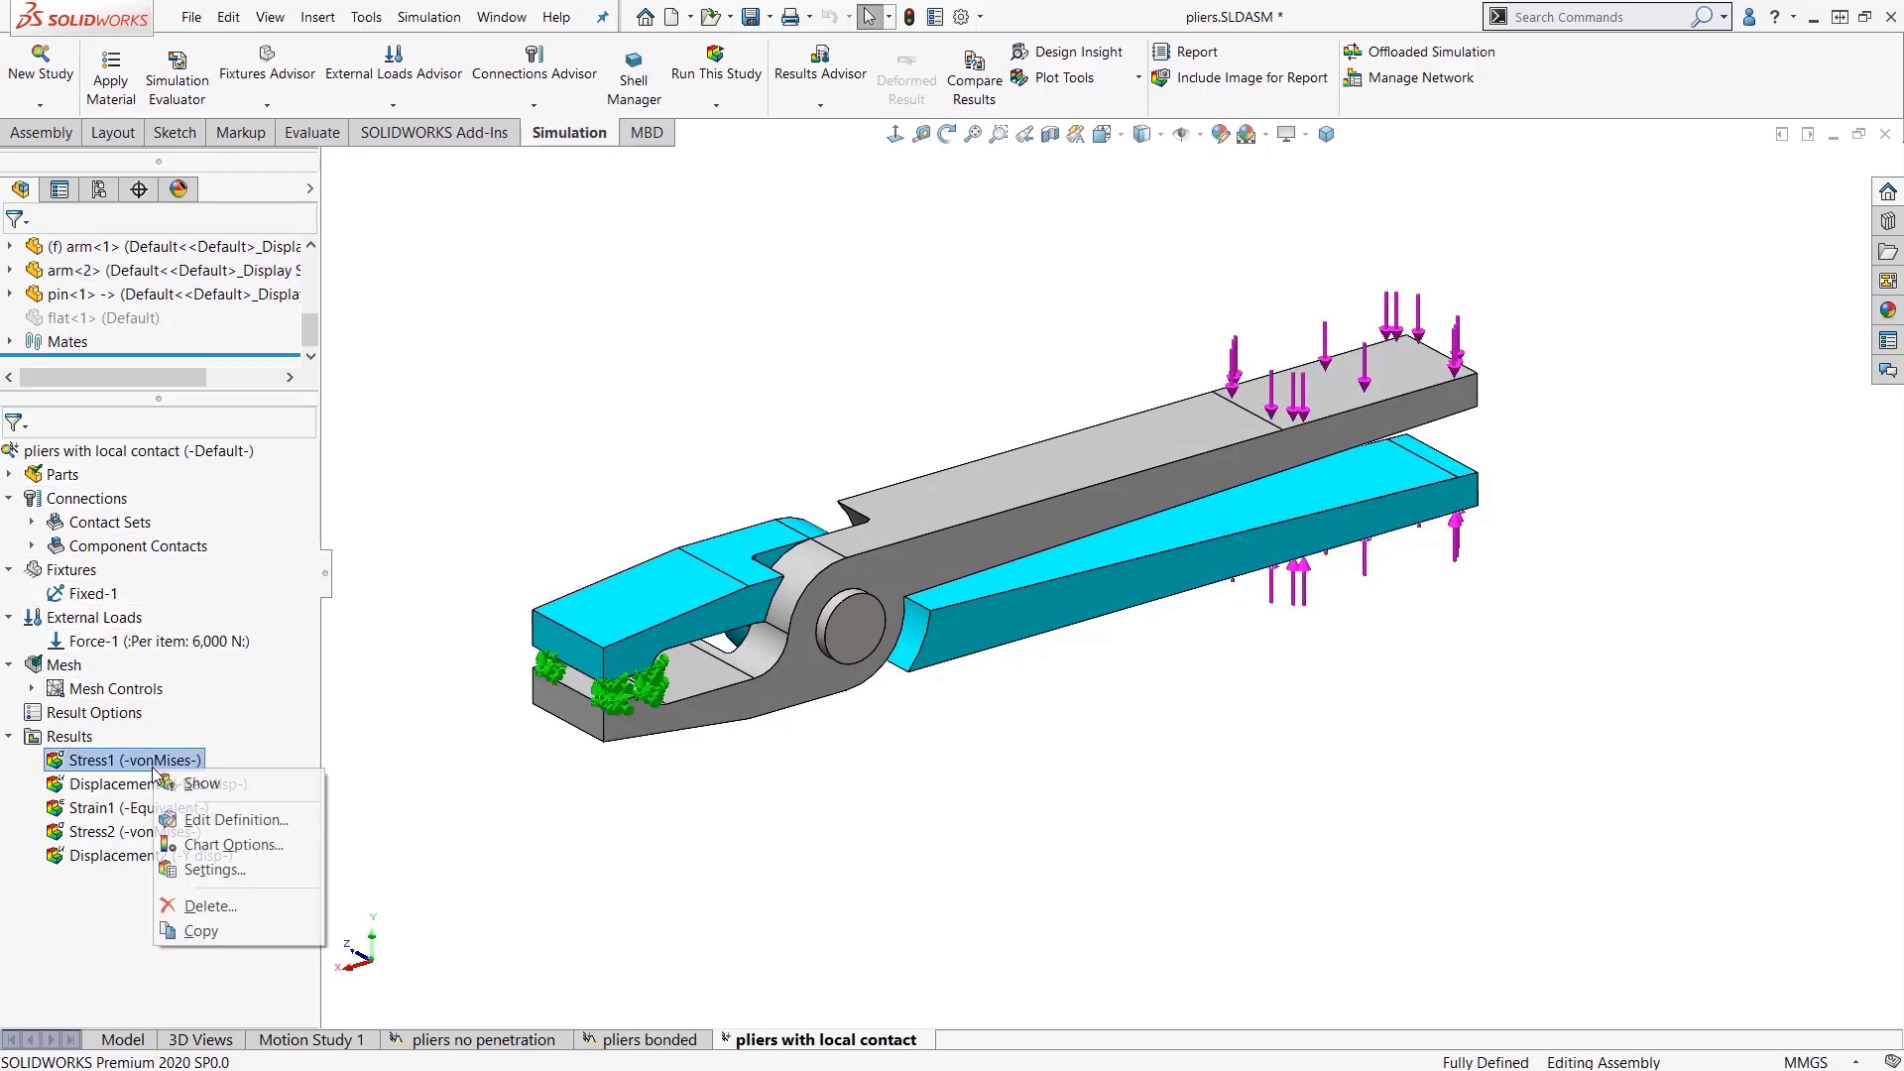
click(426, 549)
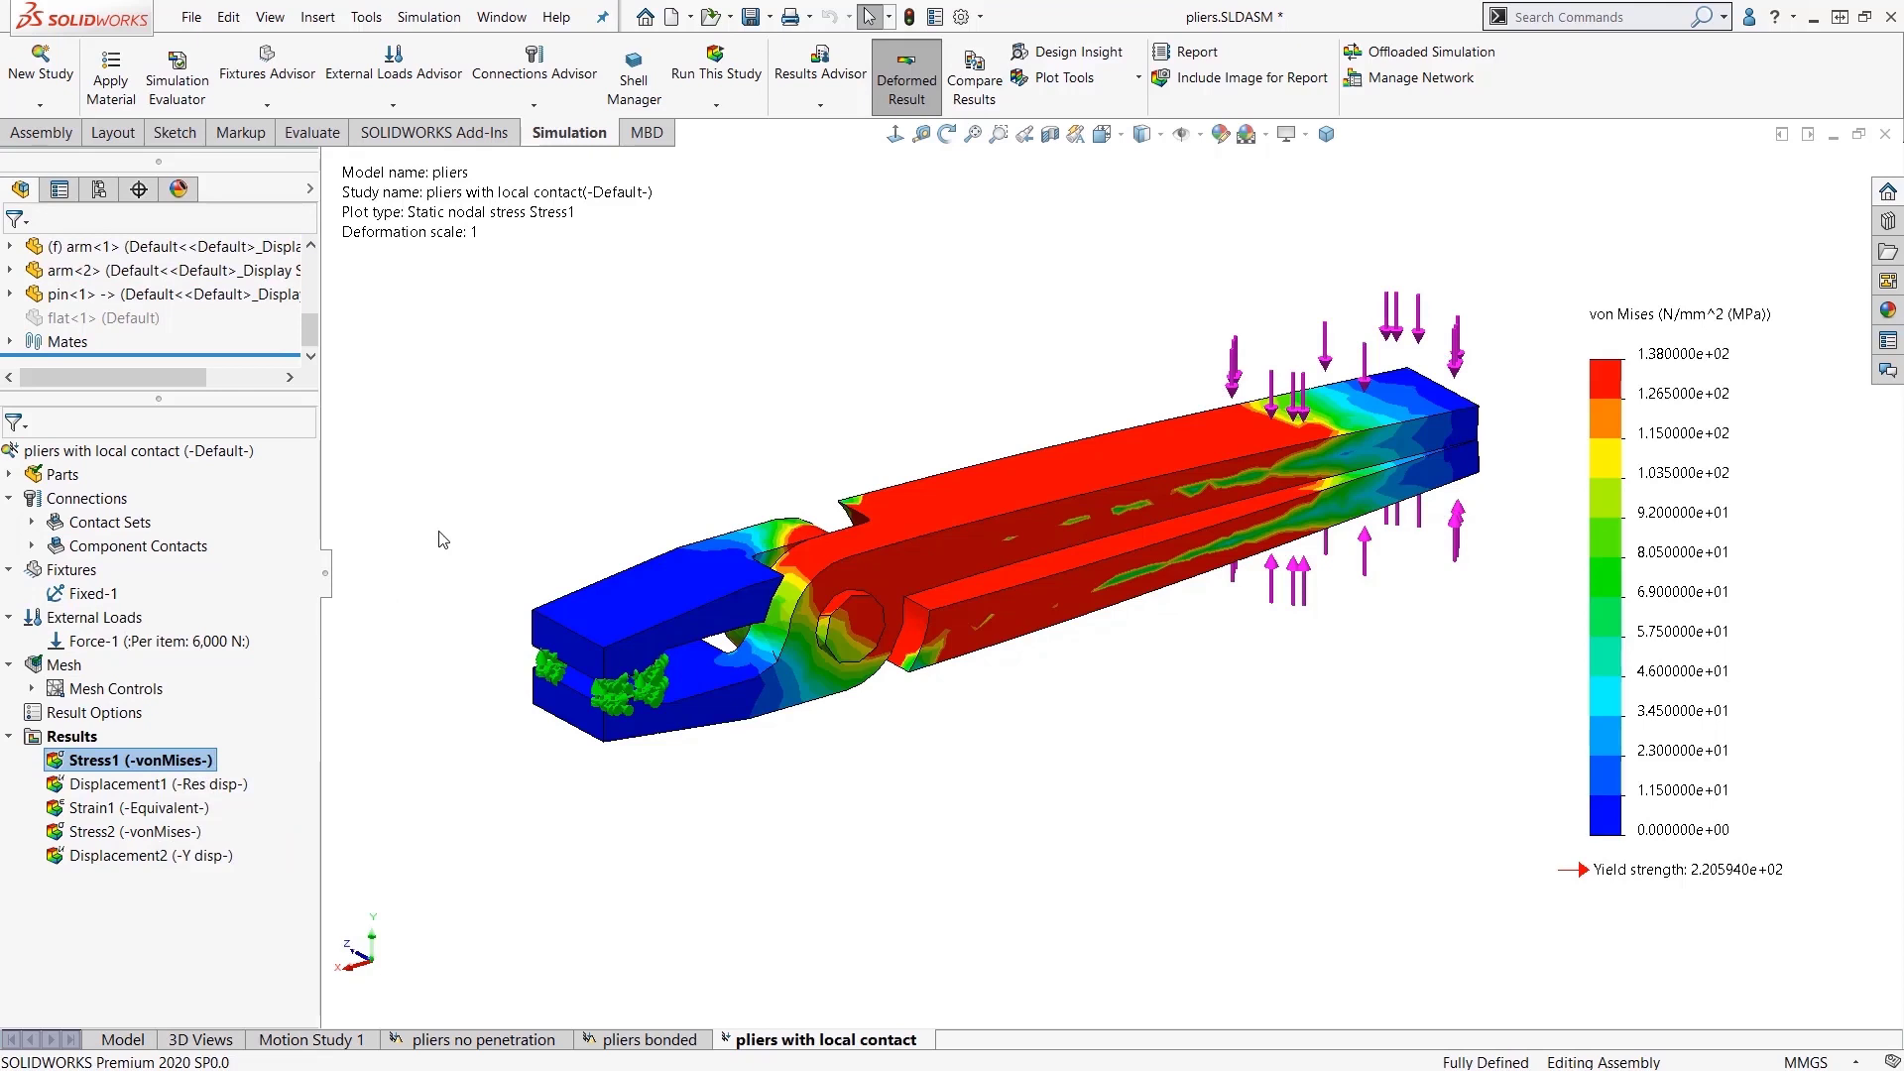
Step: Hide the Stress1 plot again and bring up the 'pliers with local contact' study's options
right_click(201, 764)
click(333, 298)
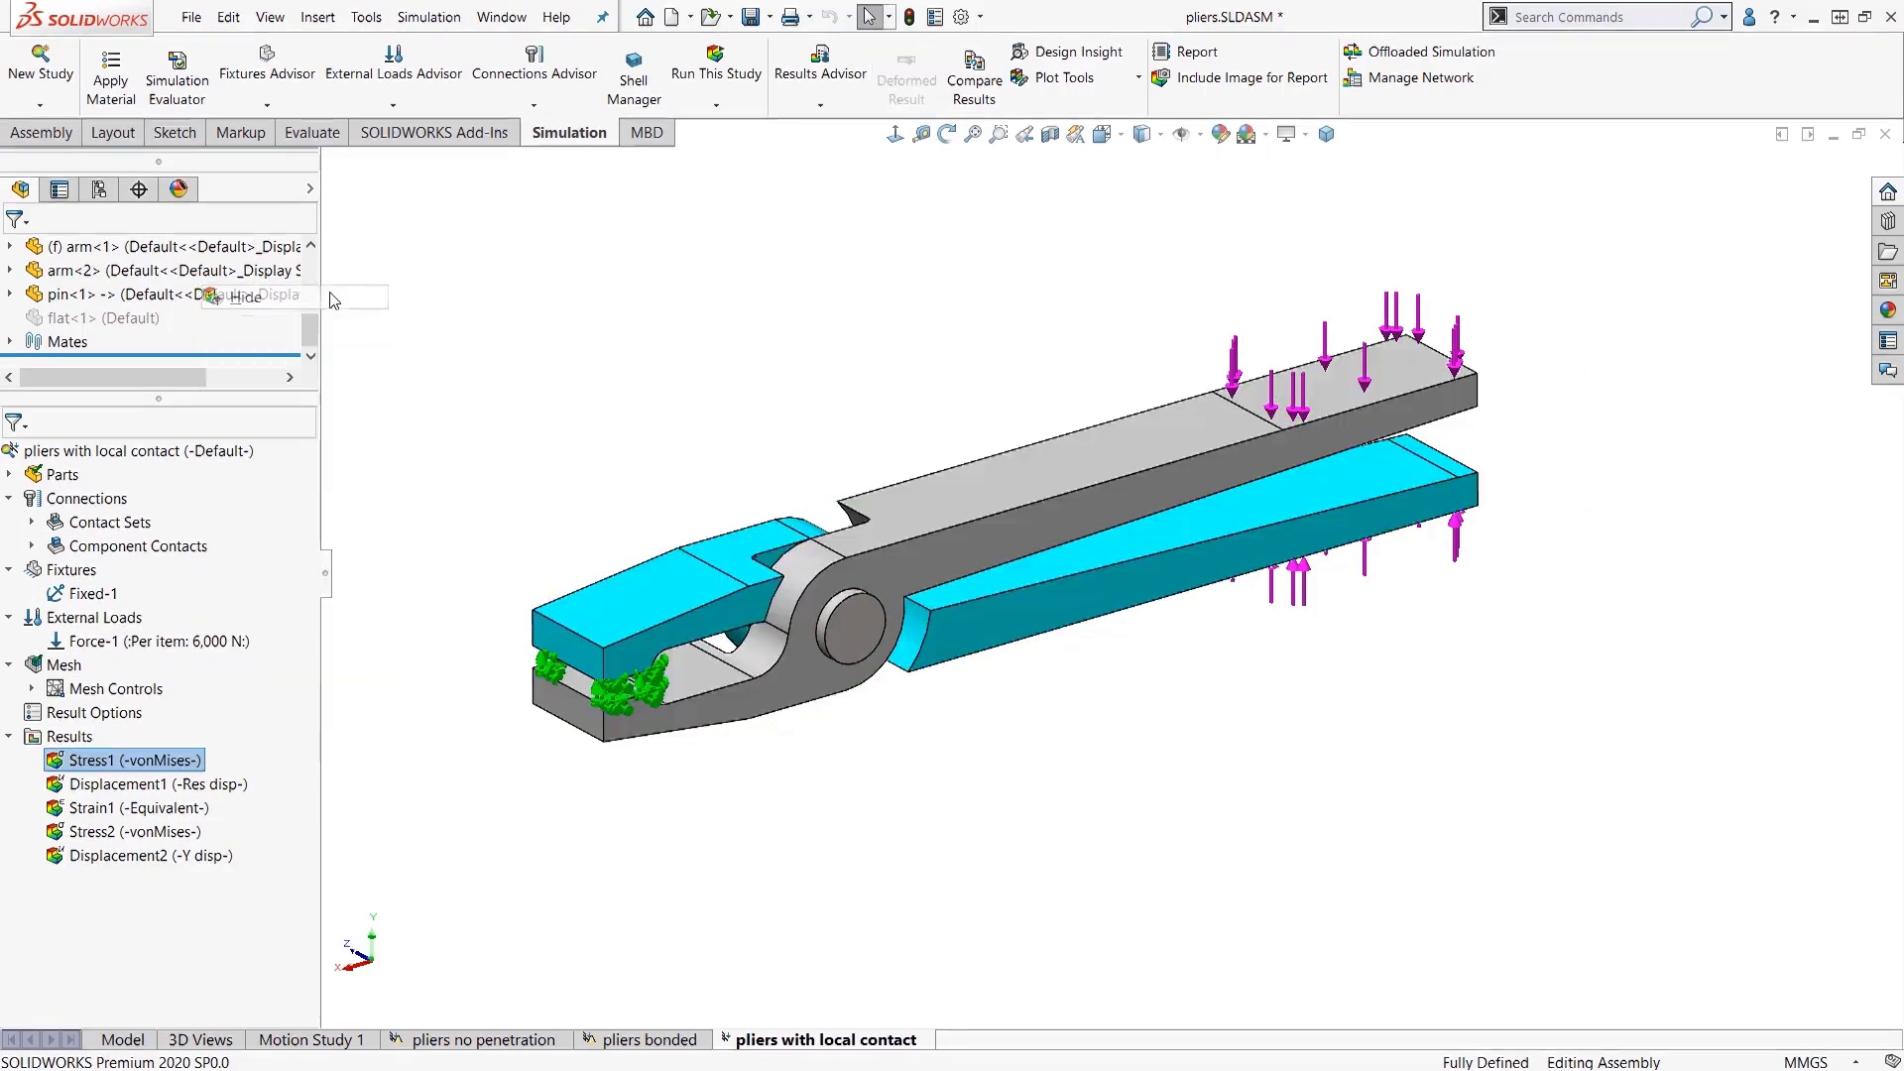
click(406, 438)
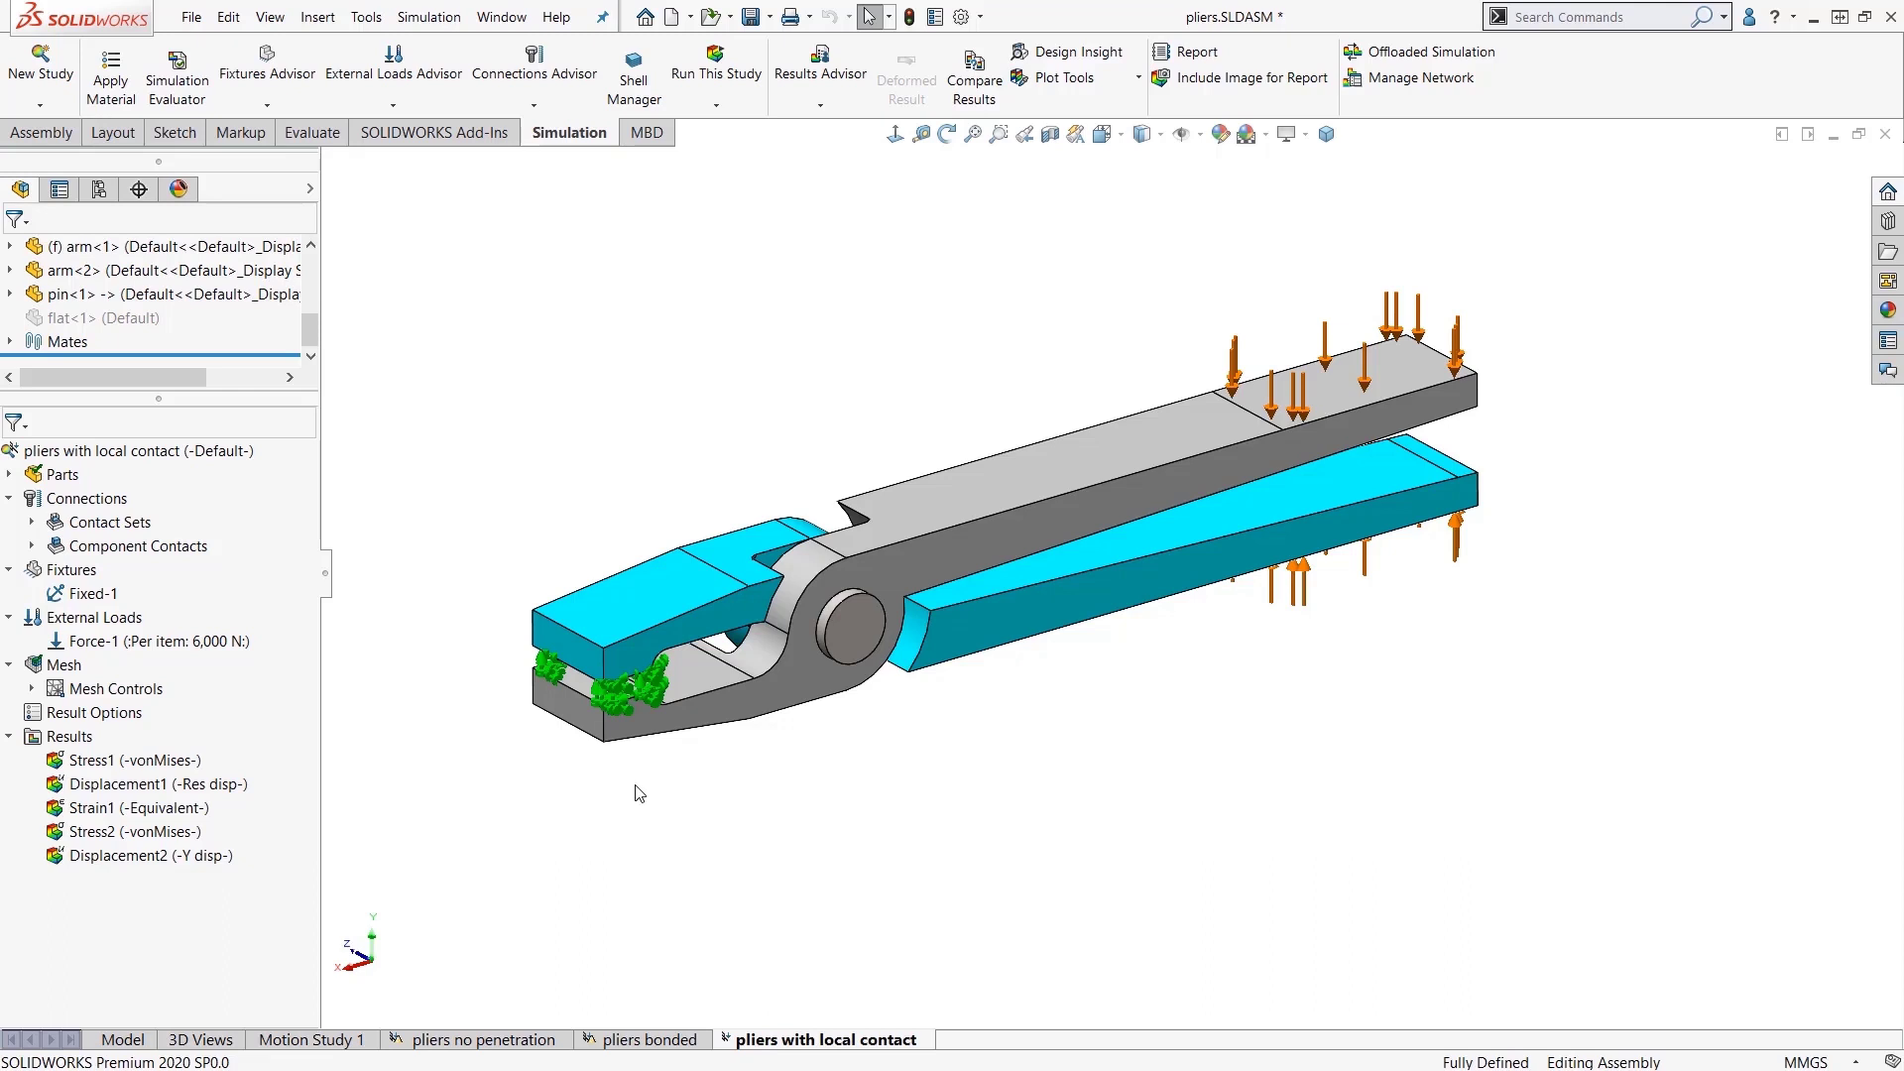
right_click(815, 1041)
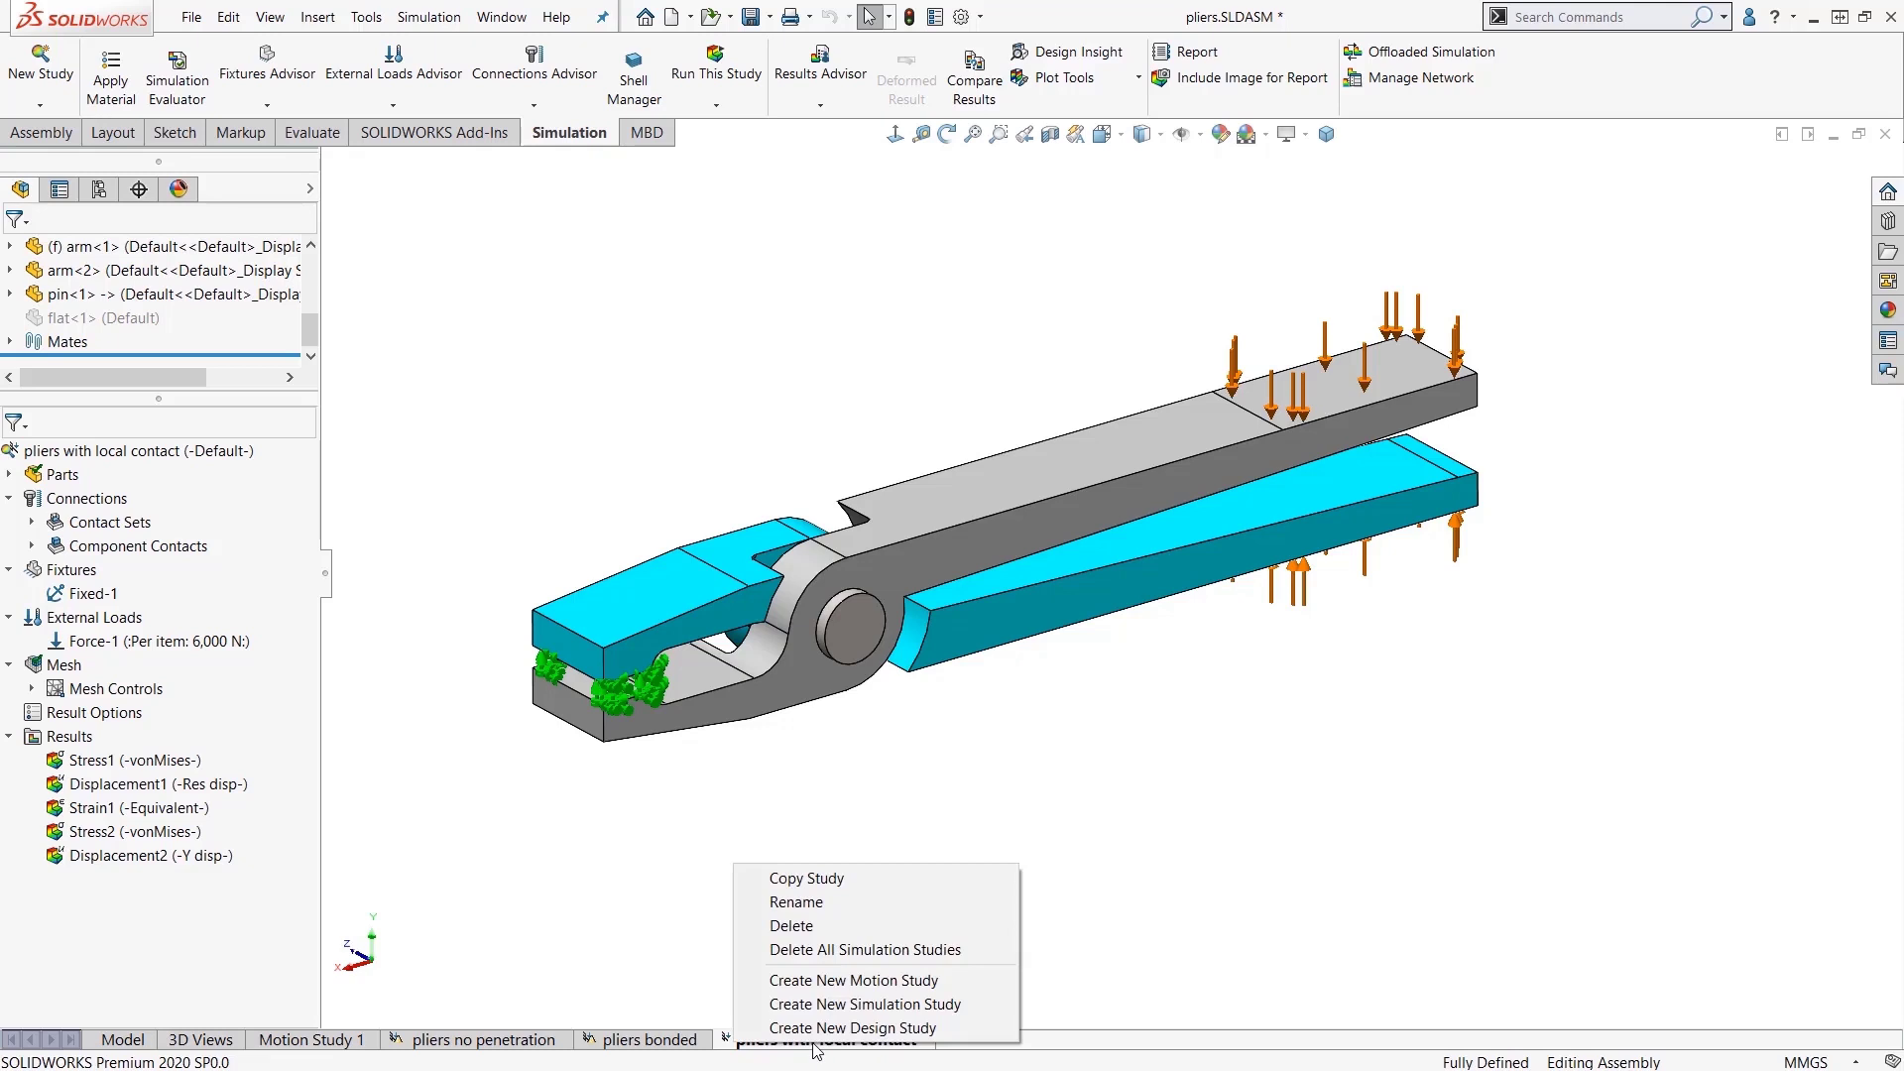
Step: Copy the study under the name 'Duplicate study 2'
click(855, 881)
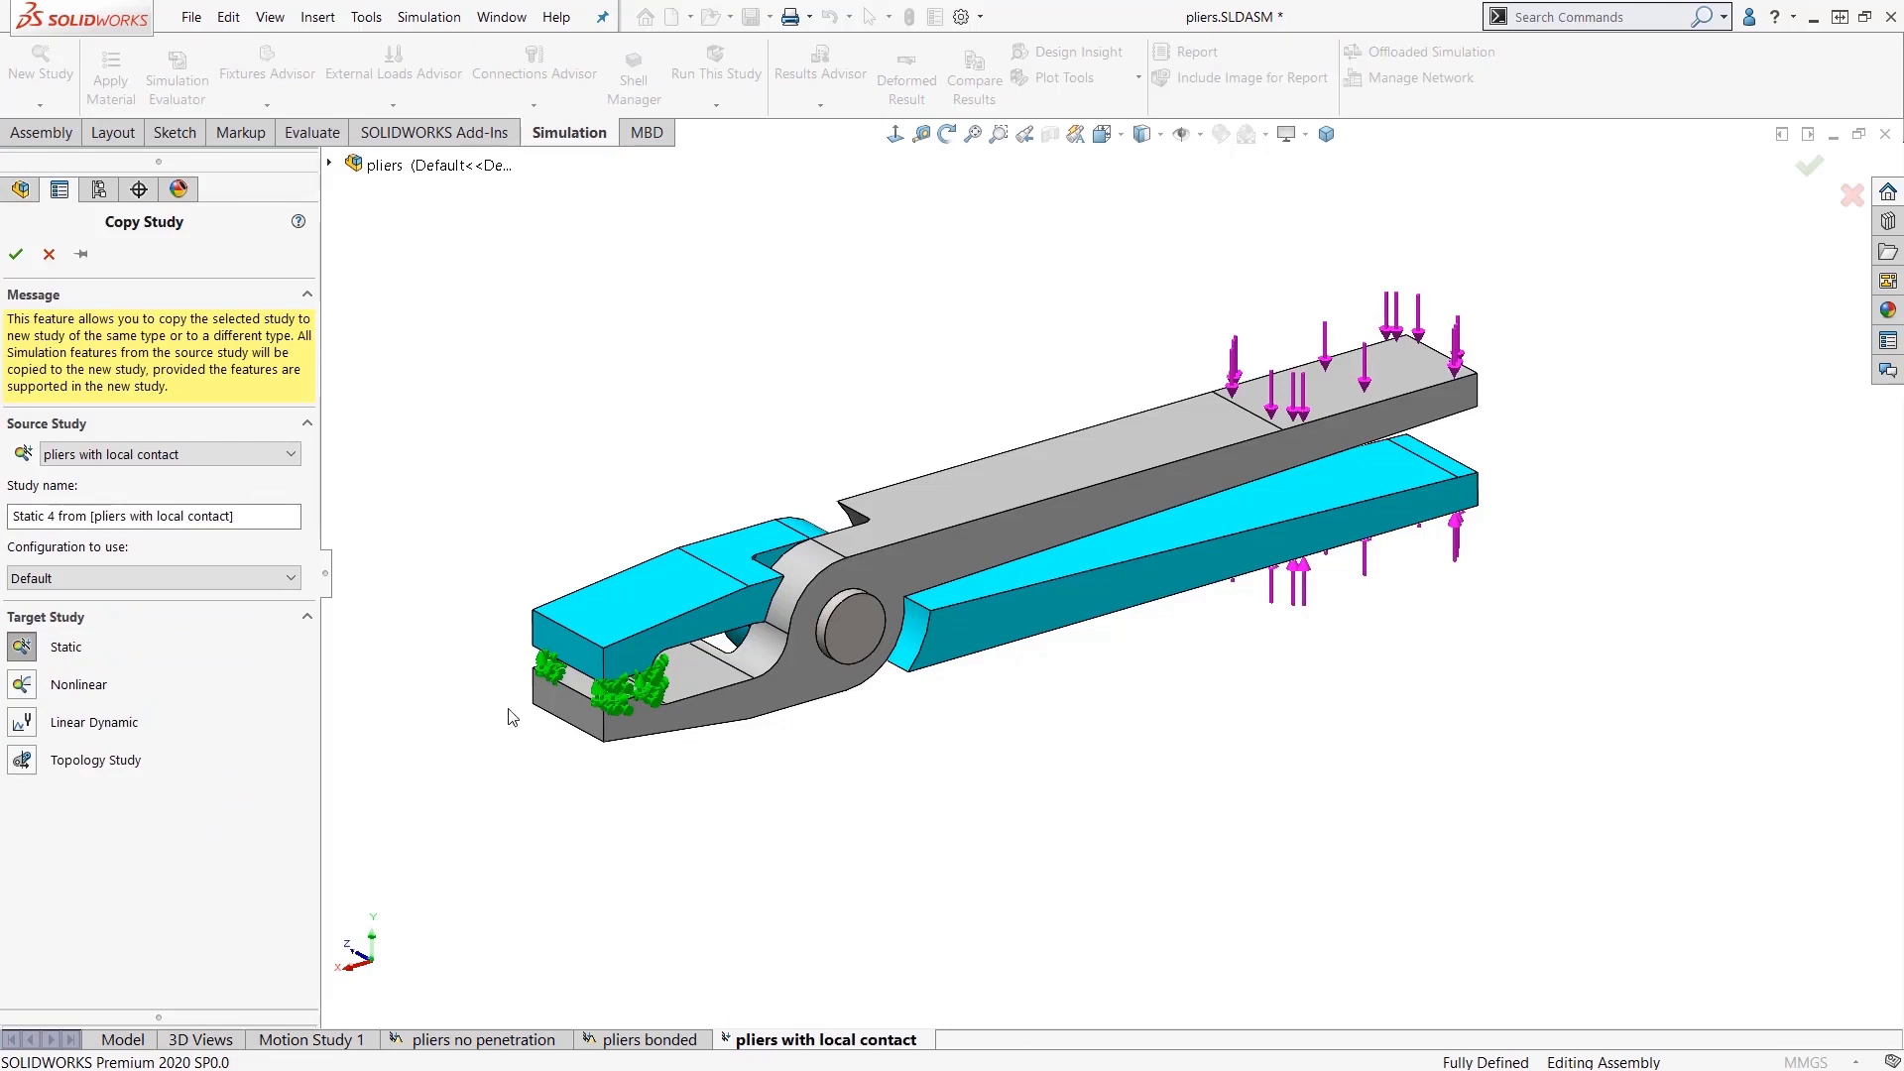
triple_click(253, 517)
text(D)
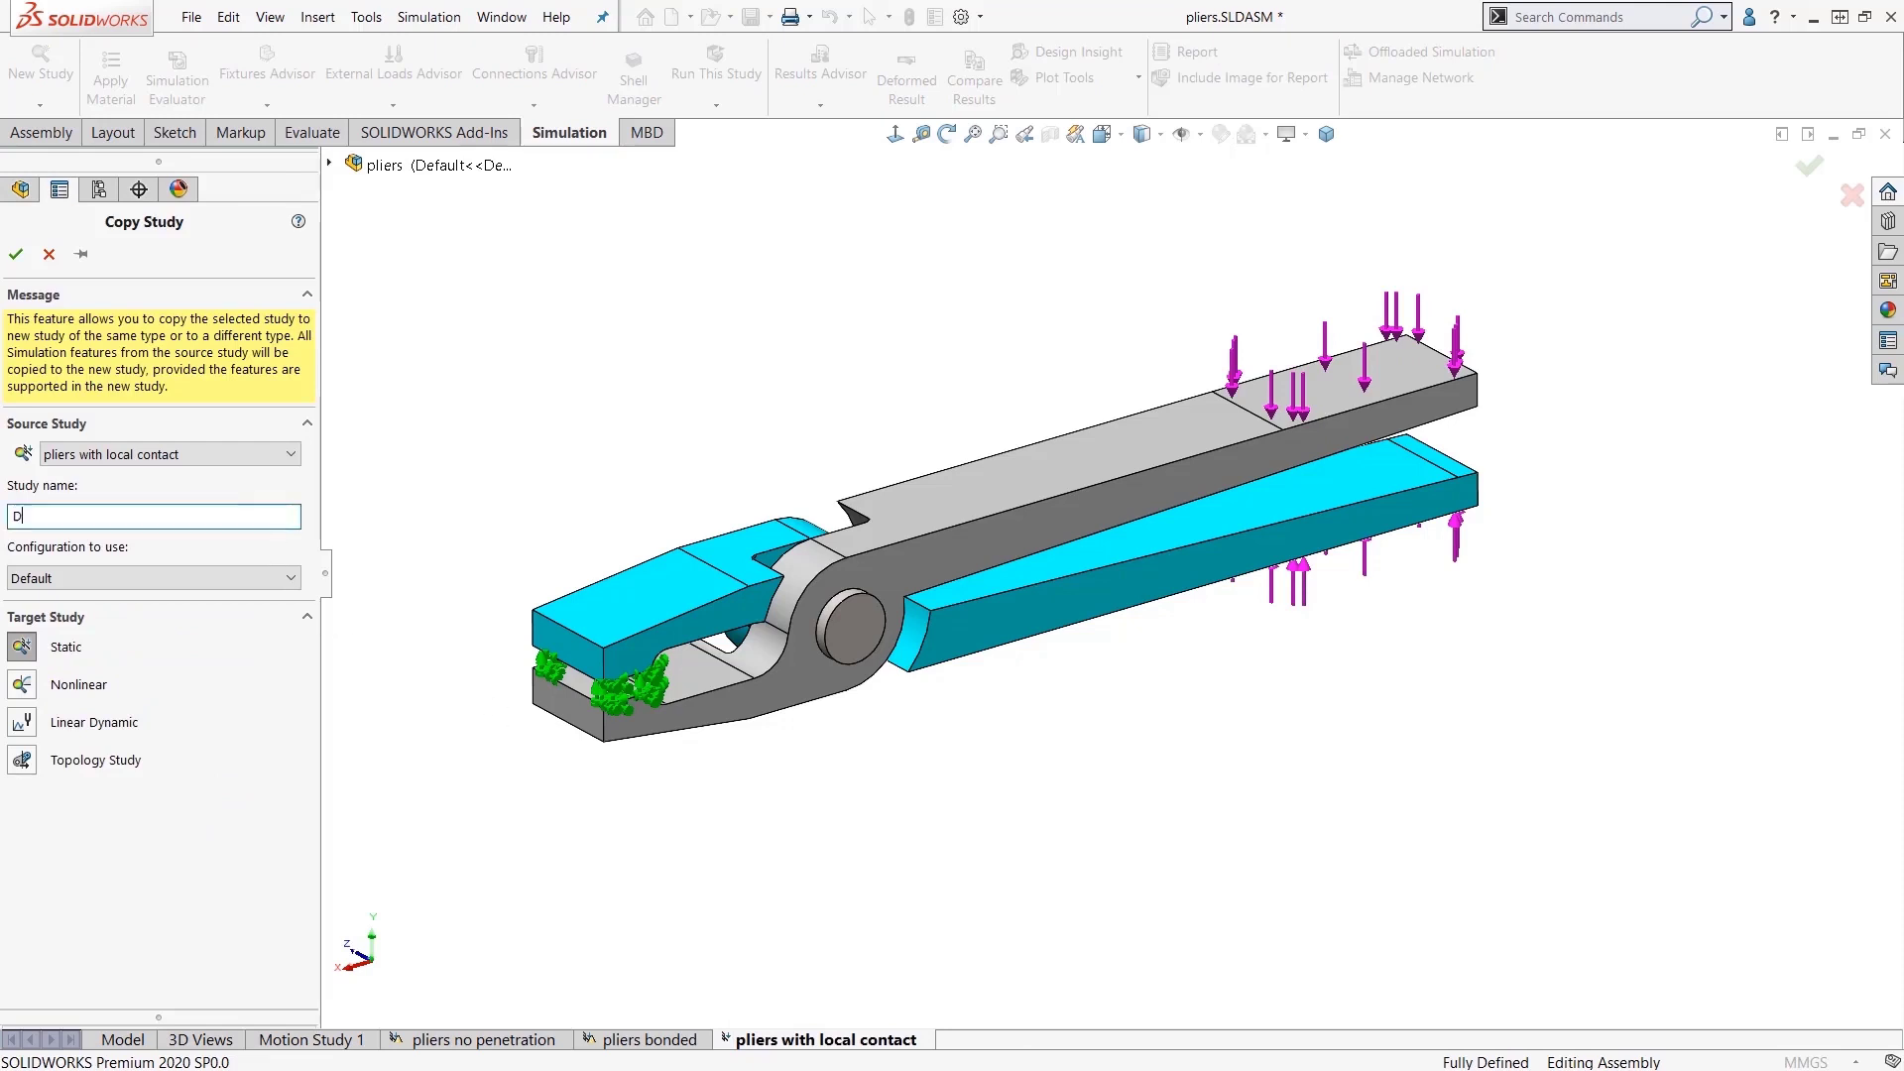
text(uplicate study 2)
click(17, 256)
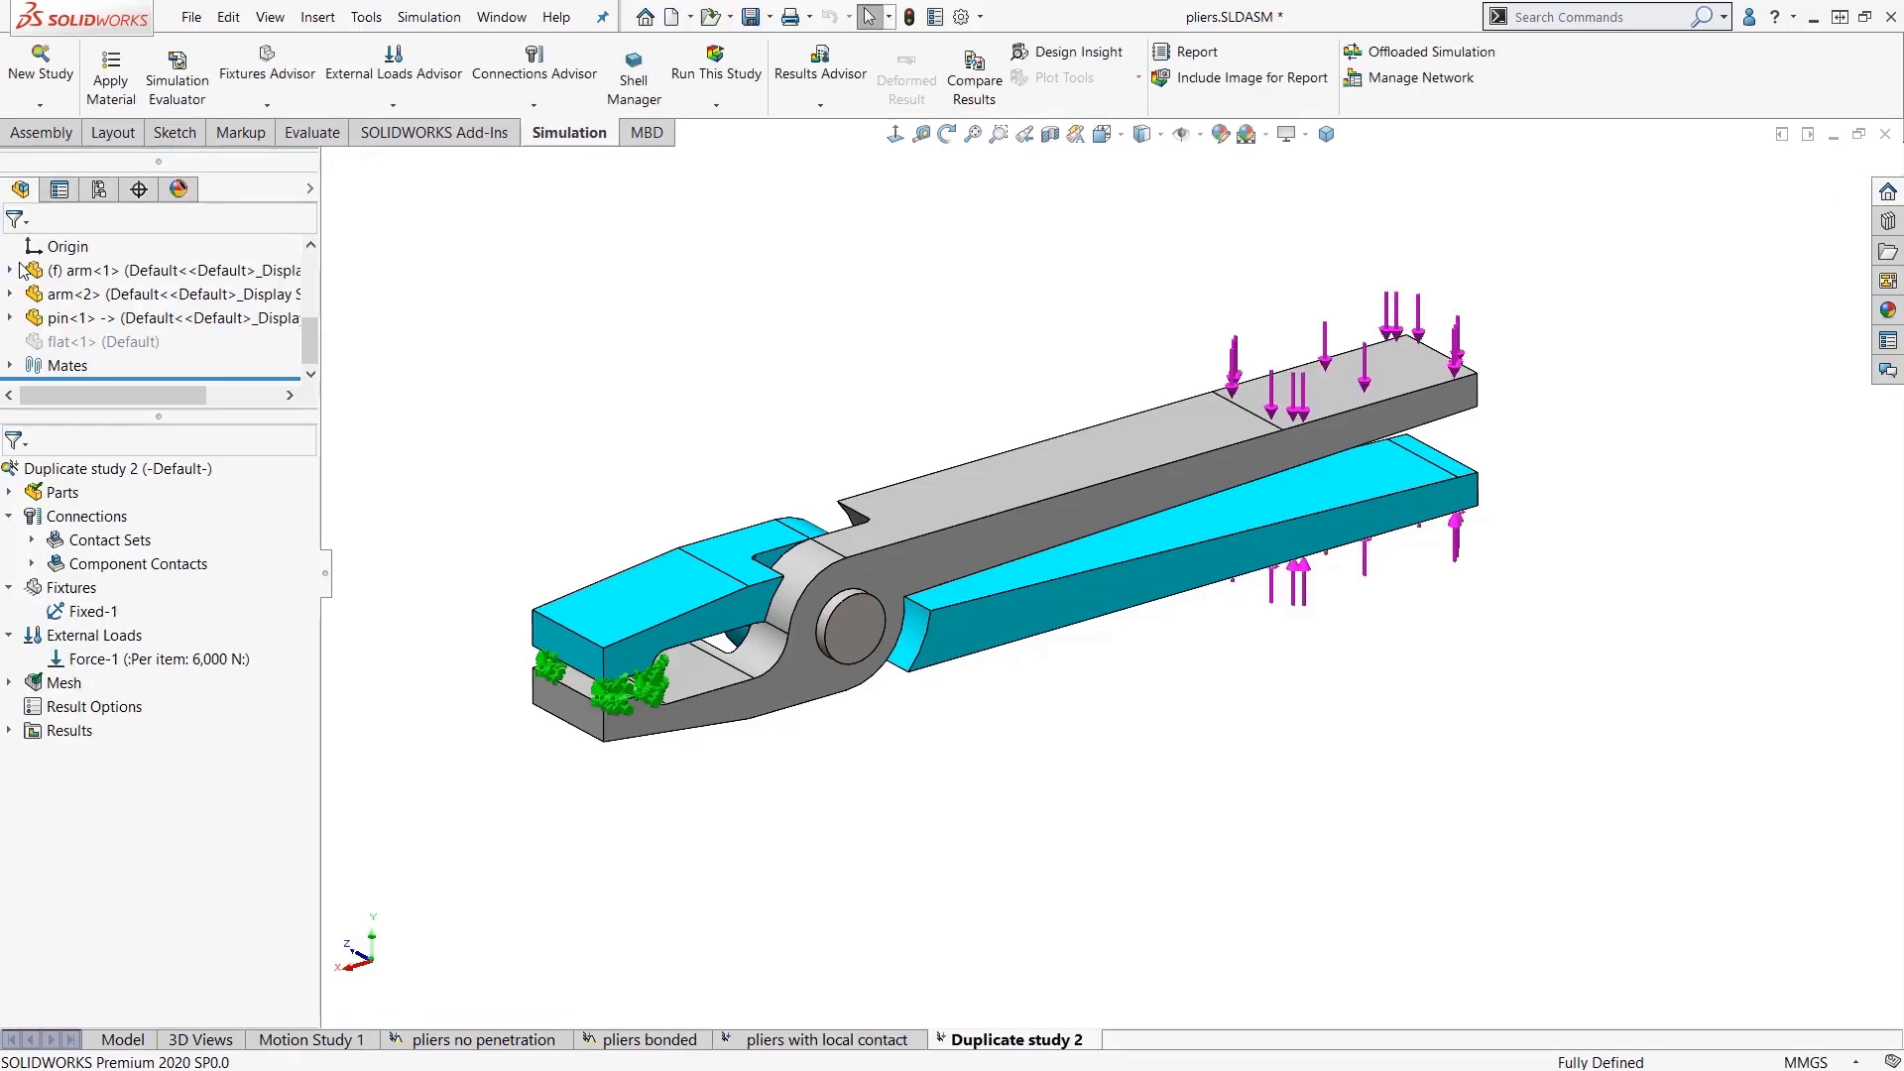
Step: Expand the Contact Sets, Component Contacts and Mesh folders of Duplicate study 2
click(32, 540)
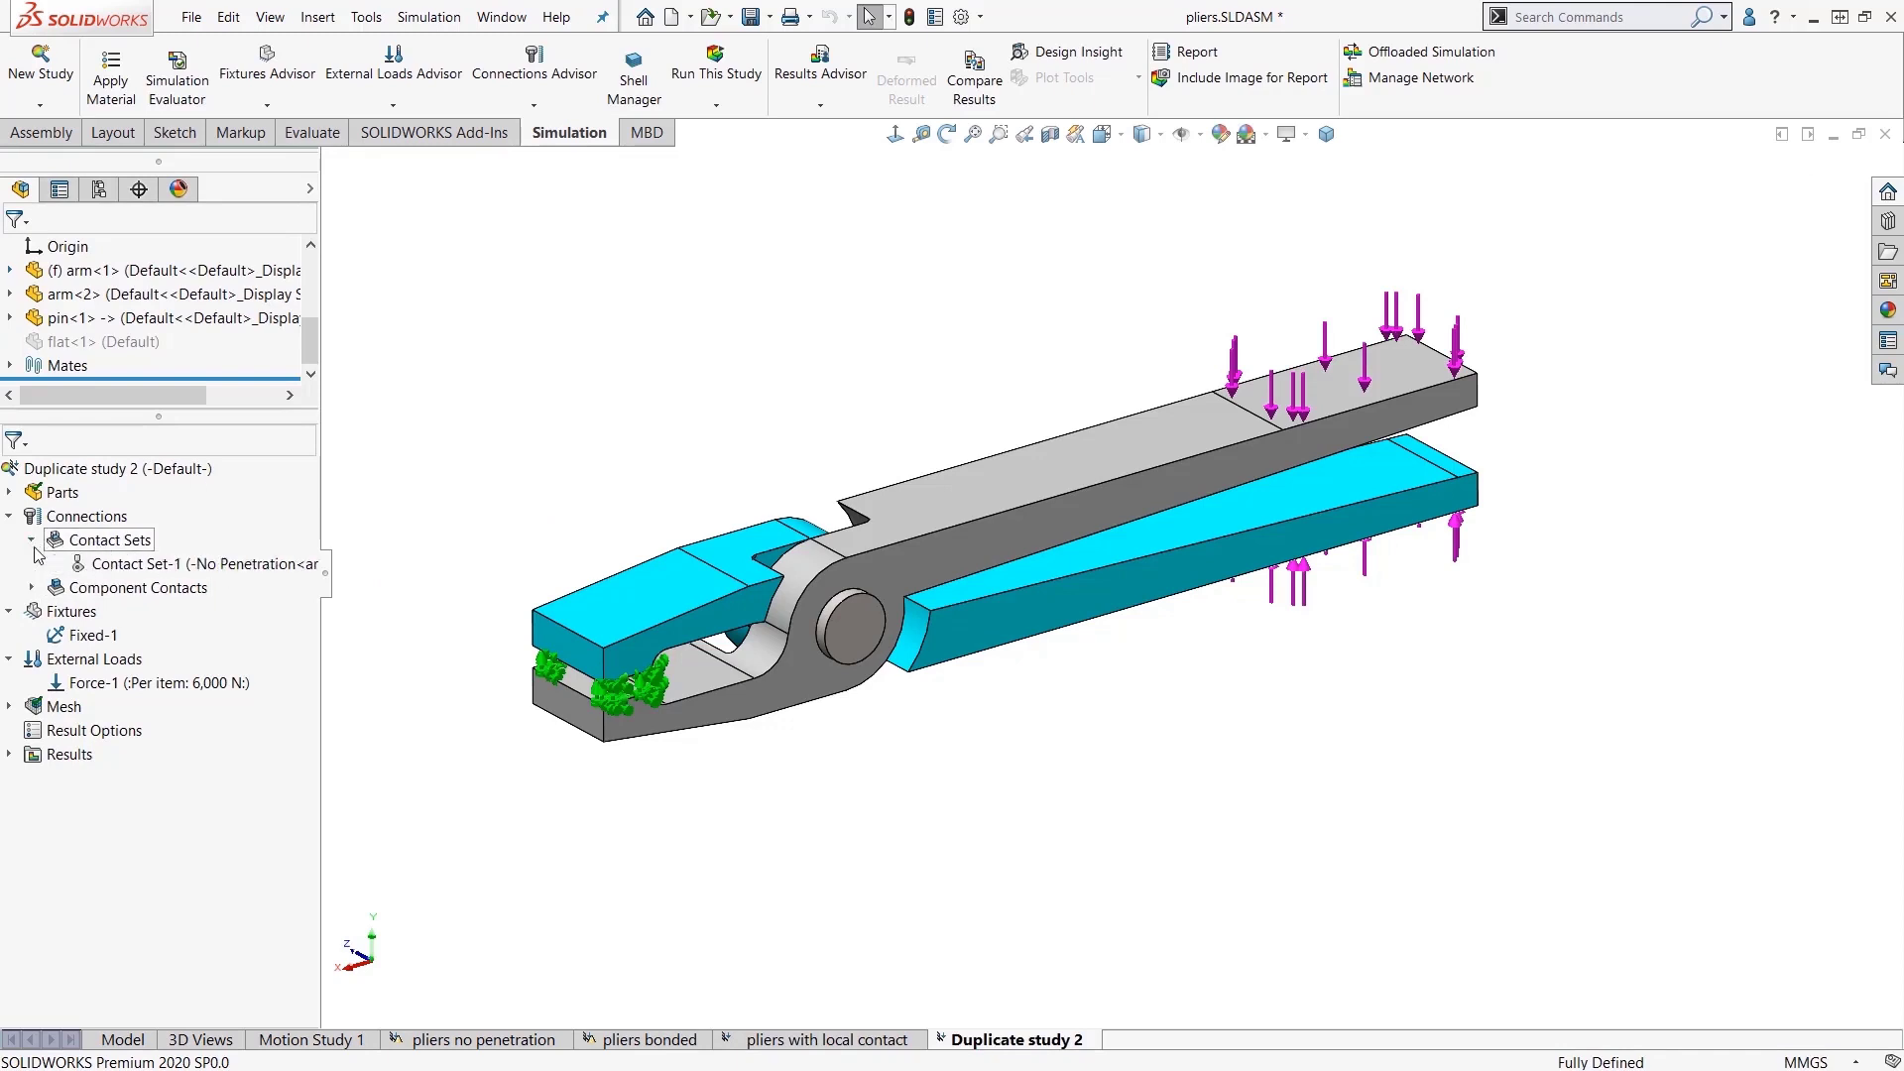
click(32, 587)
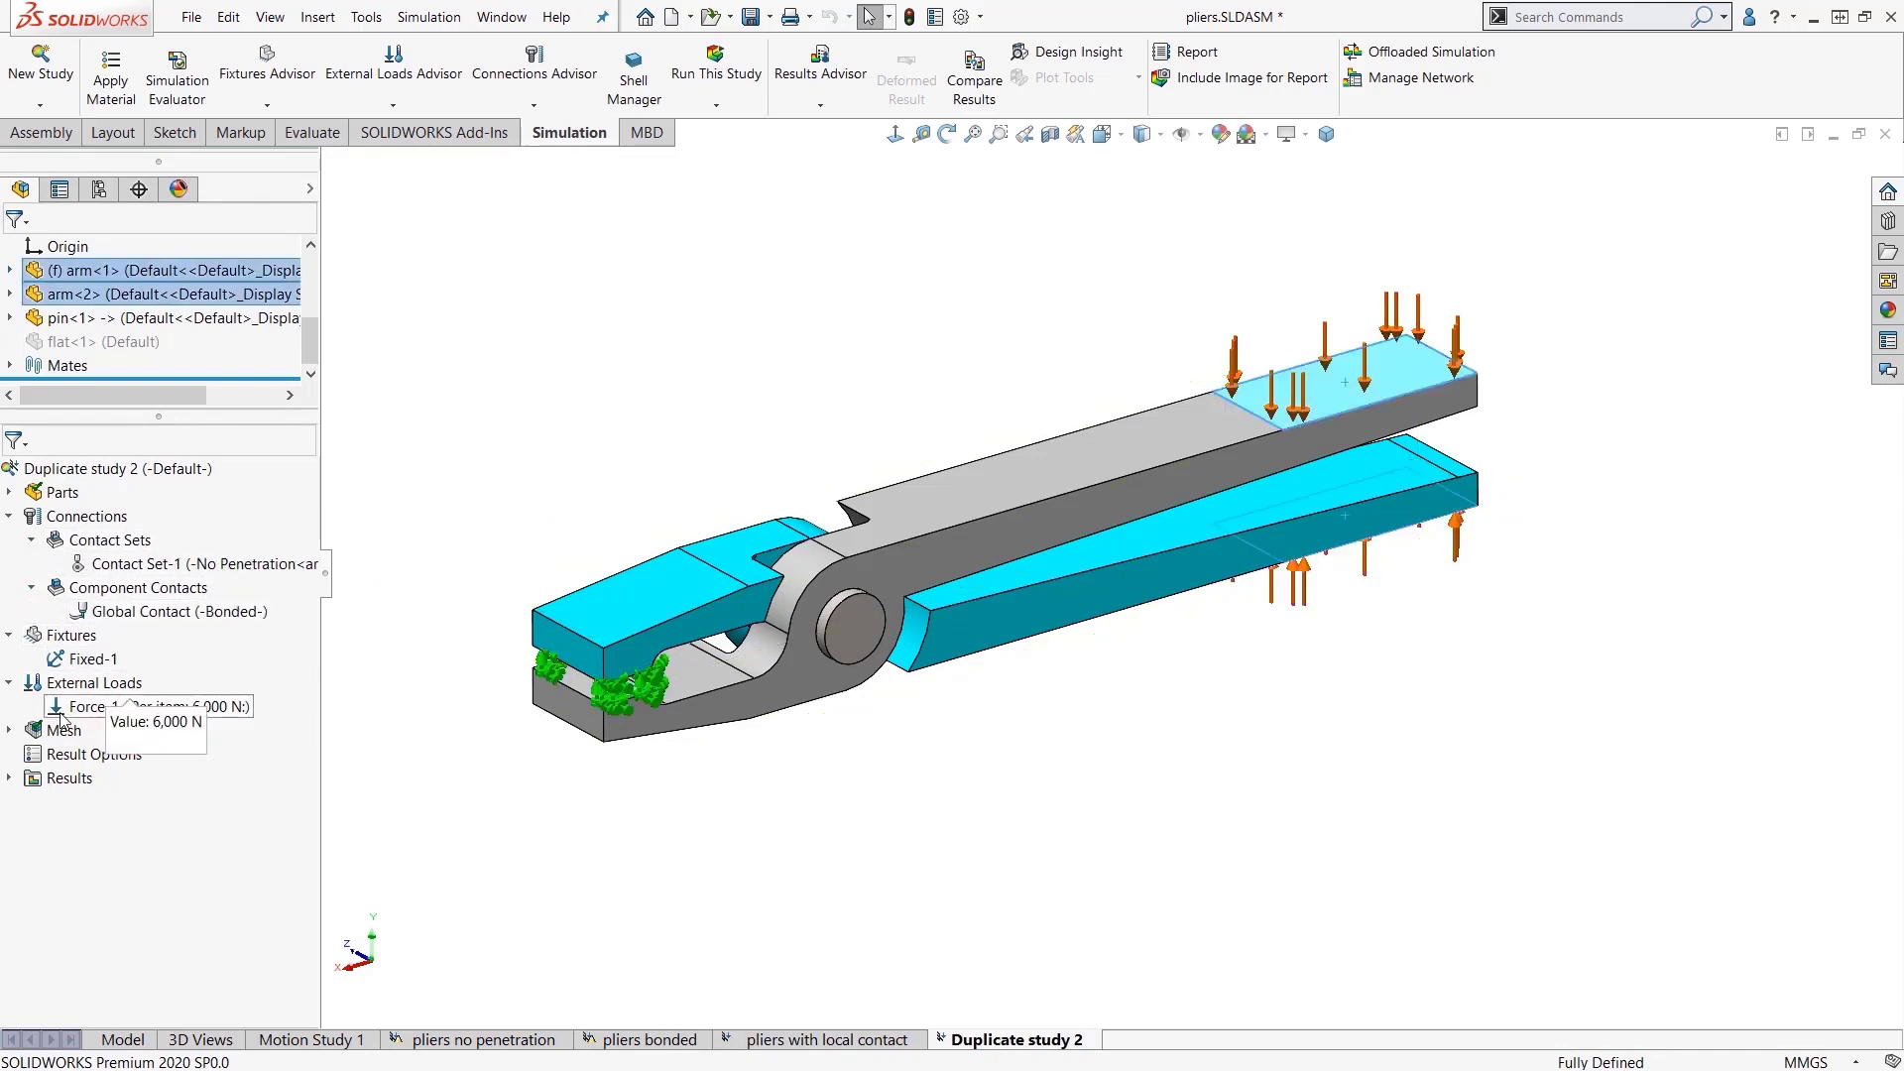
click(10, 731)
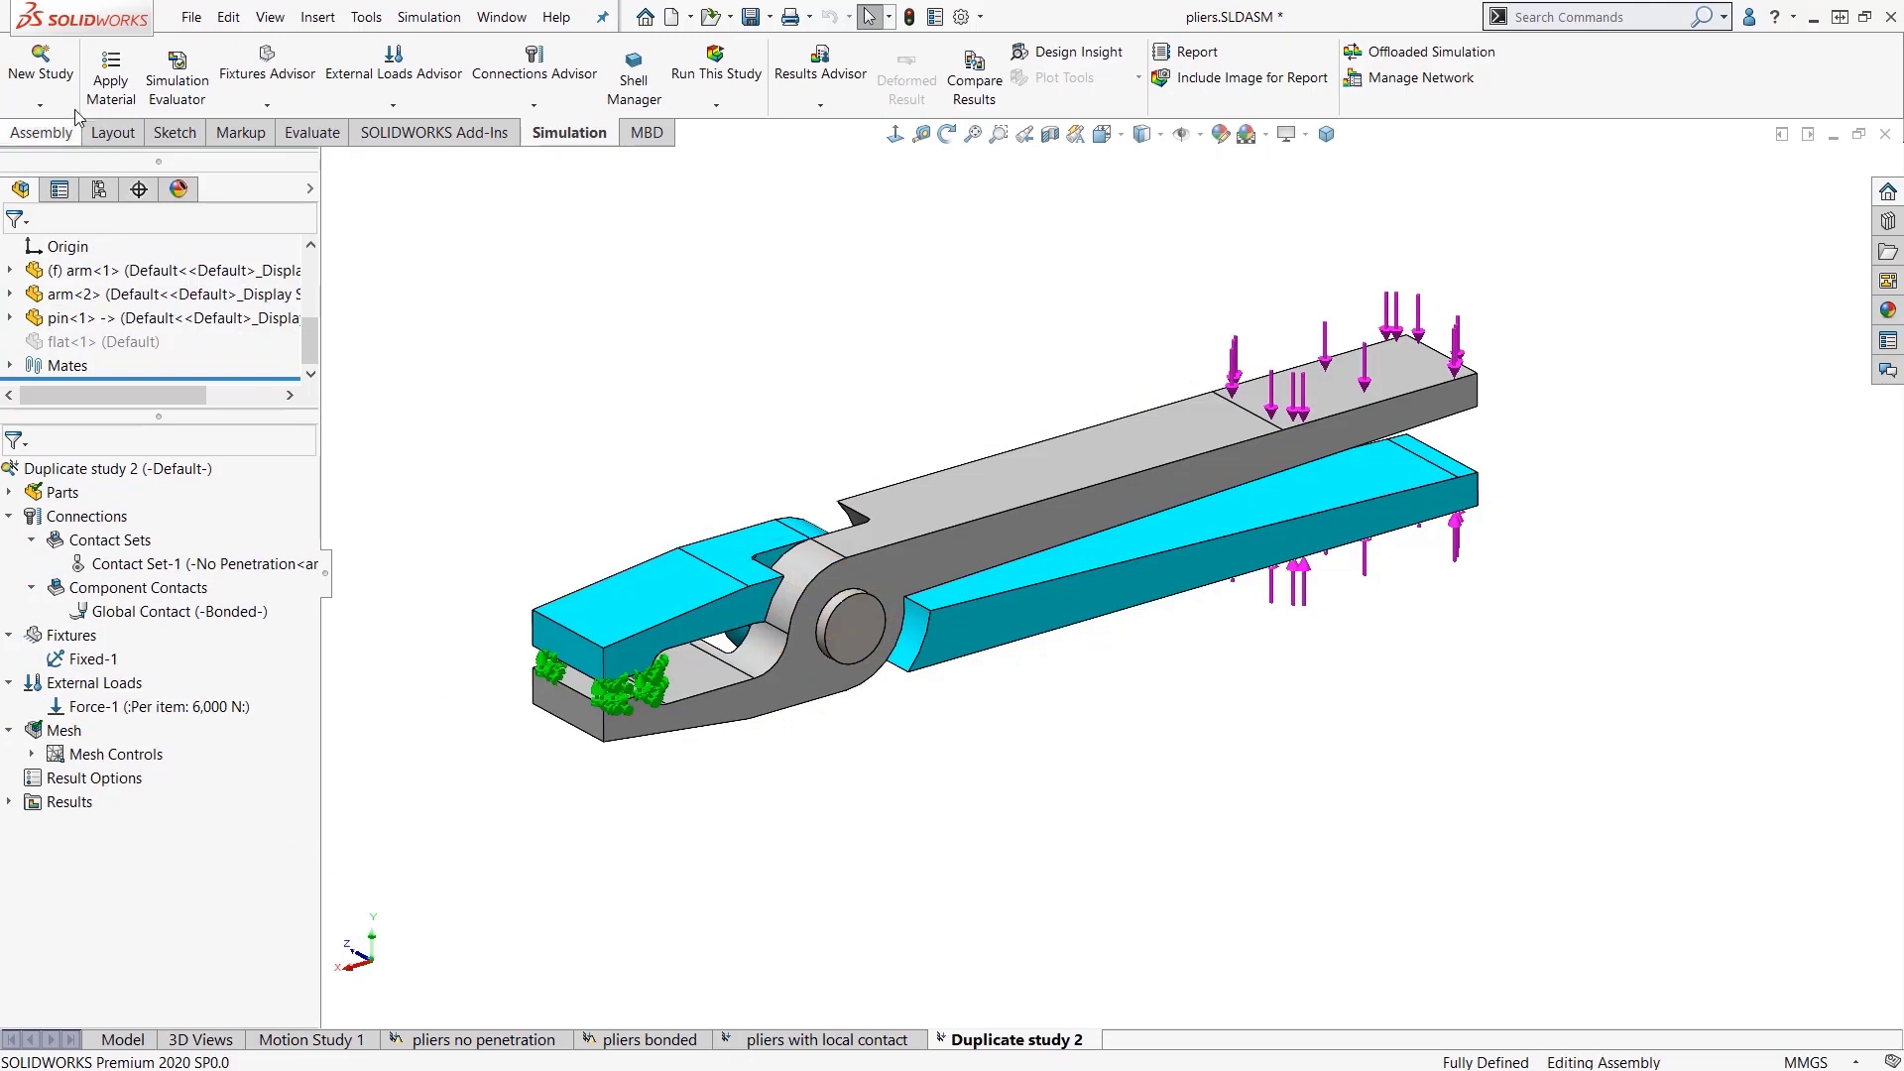
Step: Create a new static study named 'Study 3'
click(56, 79)
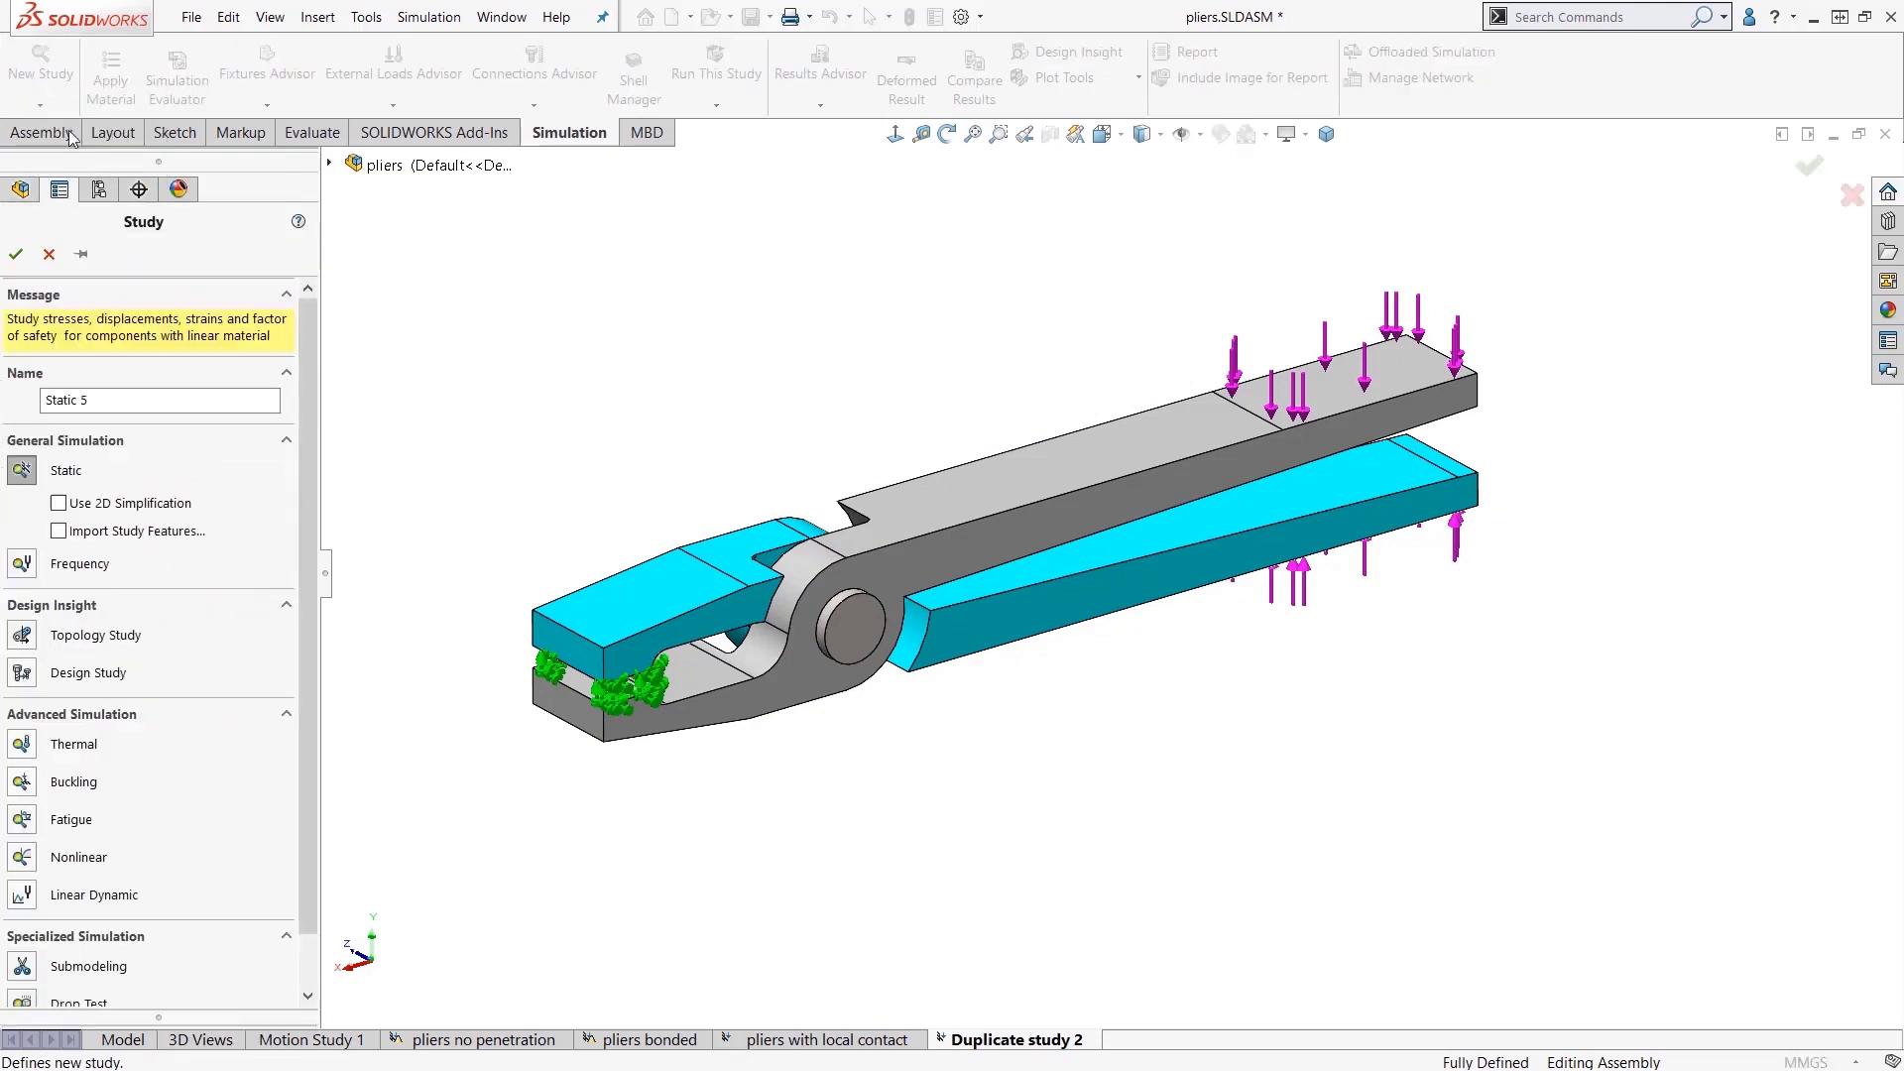
drag(121, 393, 41, 389)
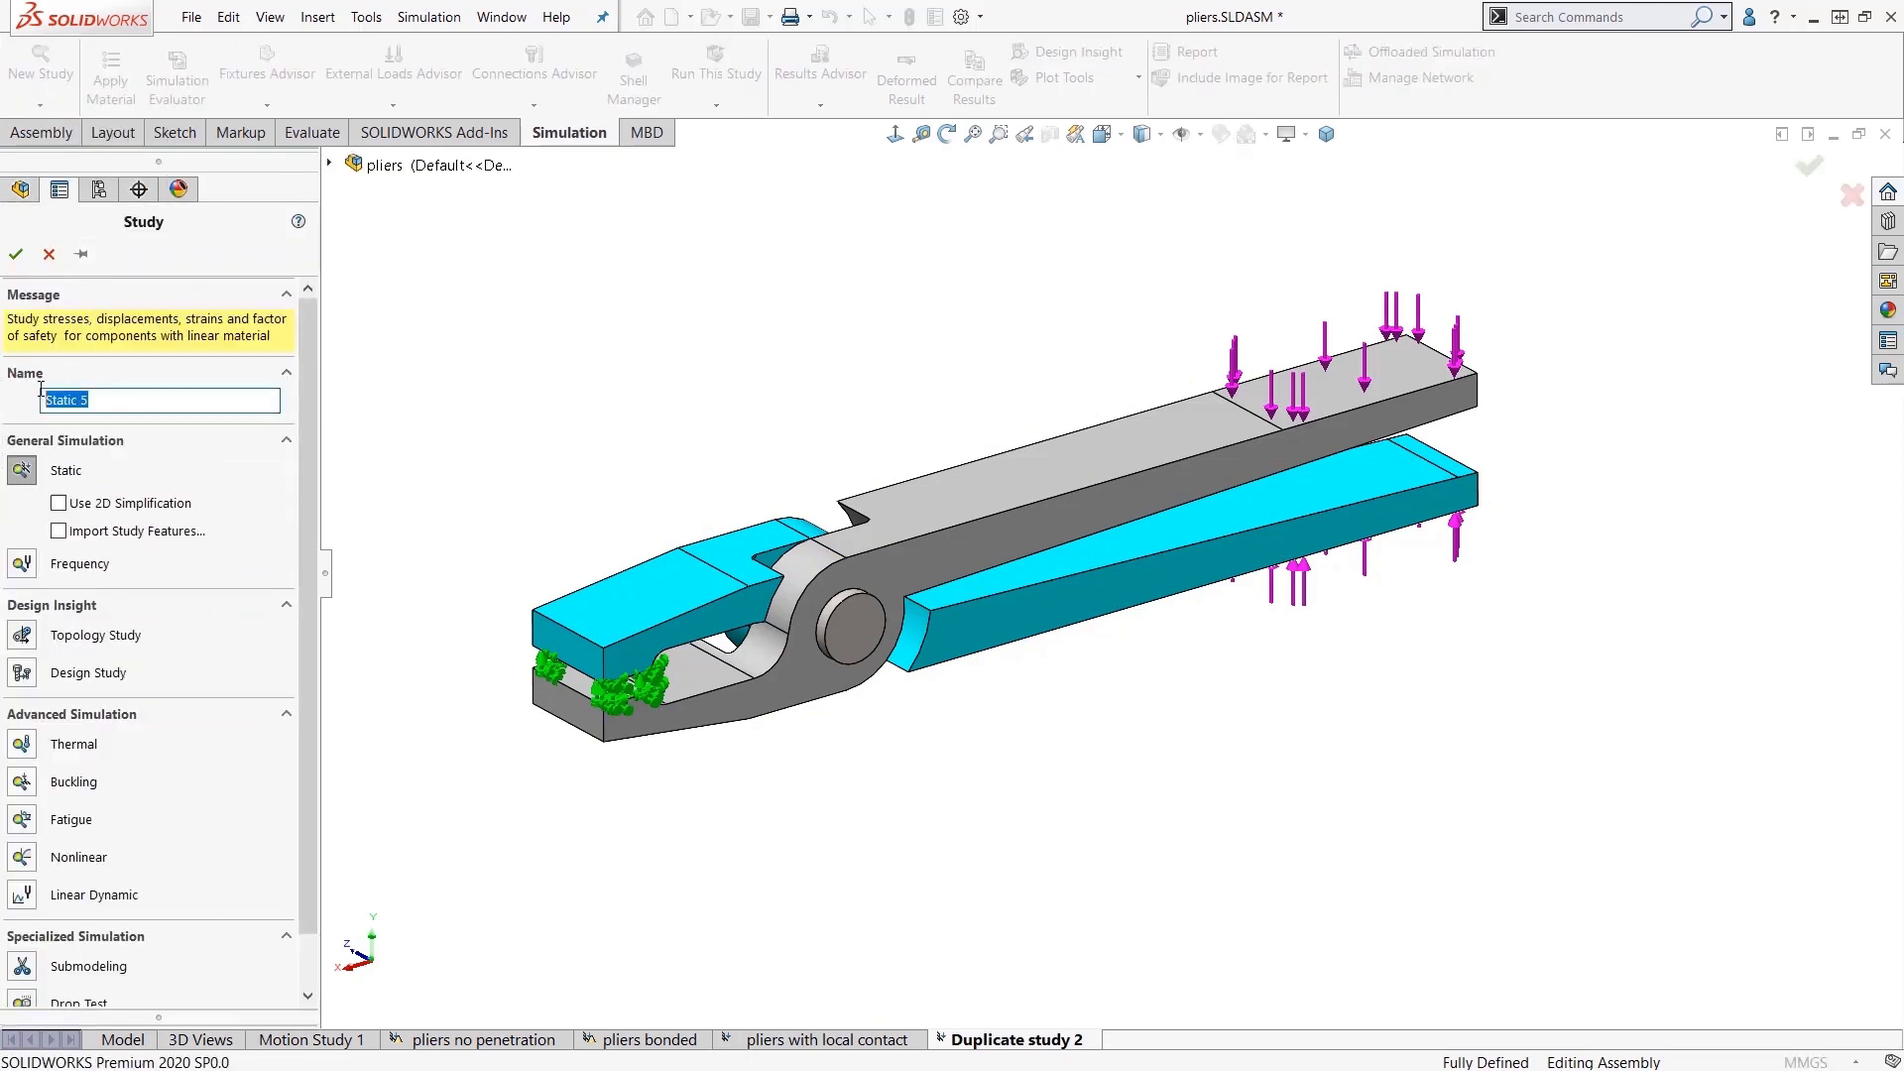
text(Study 3)
click(16, 254)
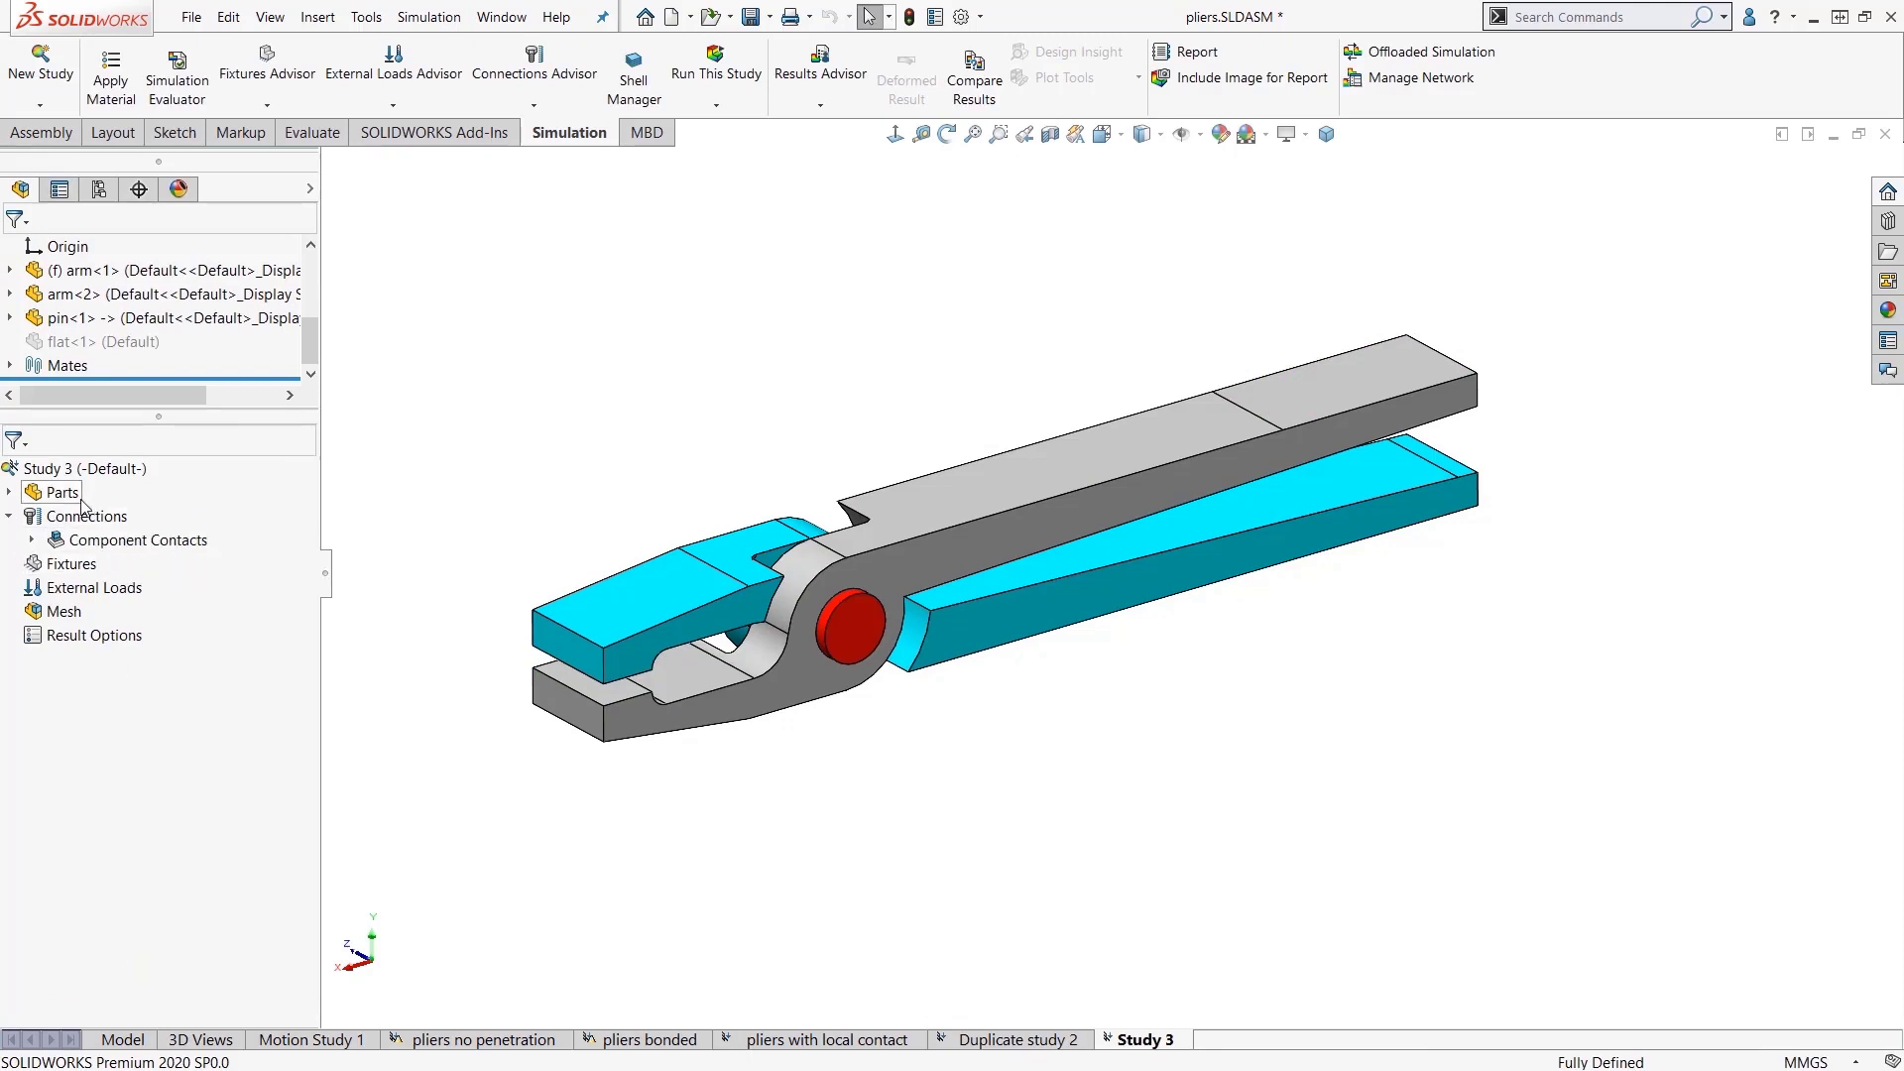
Step: Drag Control-1, Force-1, Fixed-1 and Contact Set-1 from Duplicate study 2 onto Study 3
click(991, 1041)
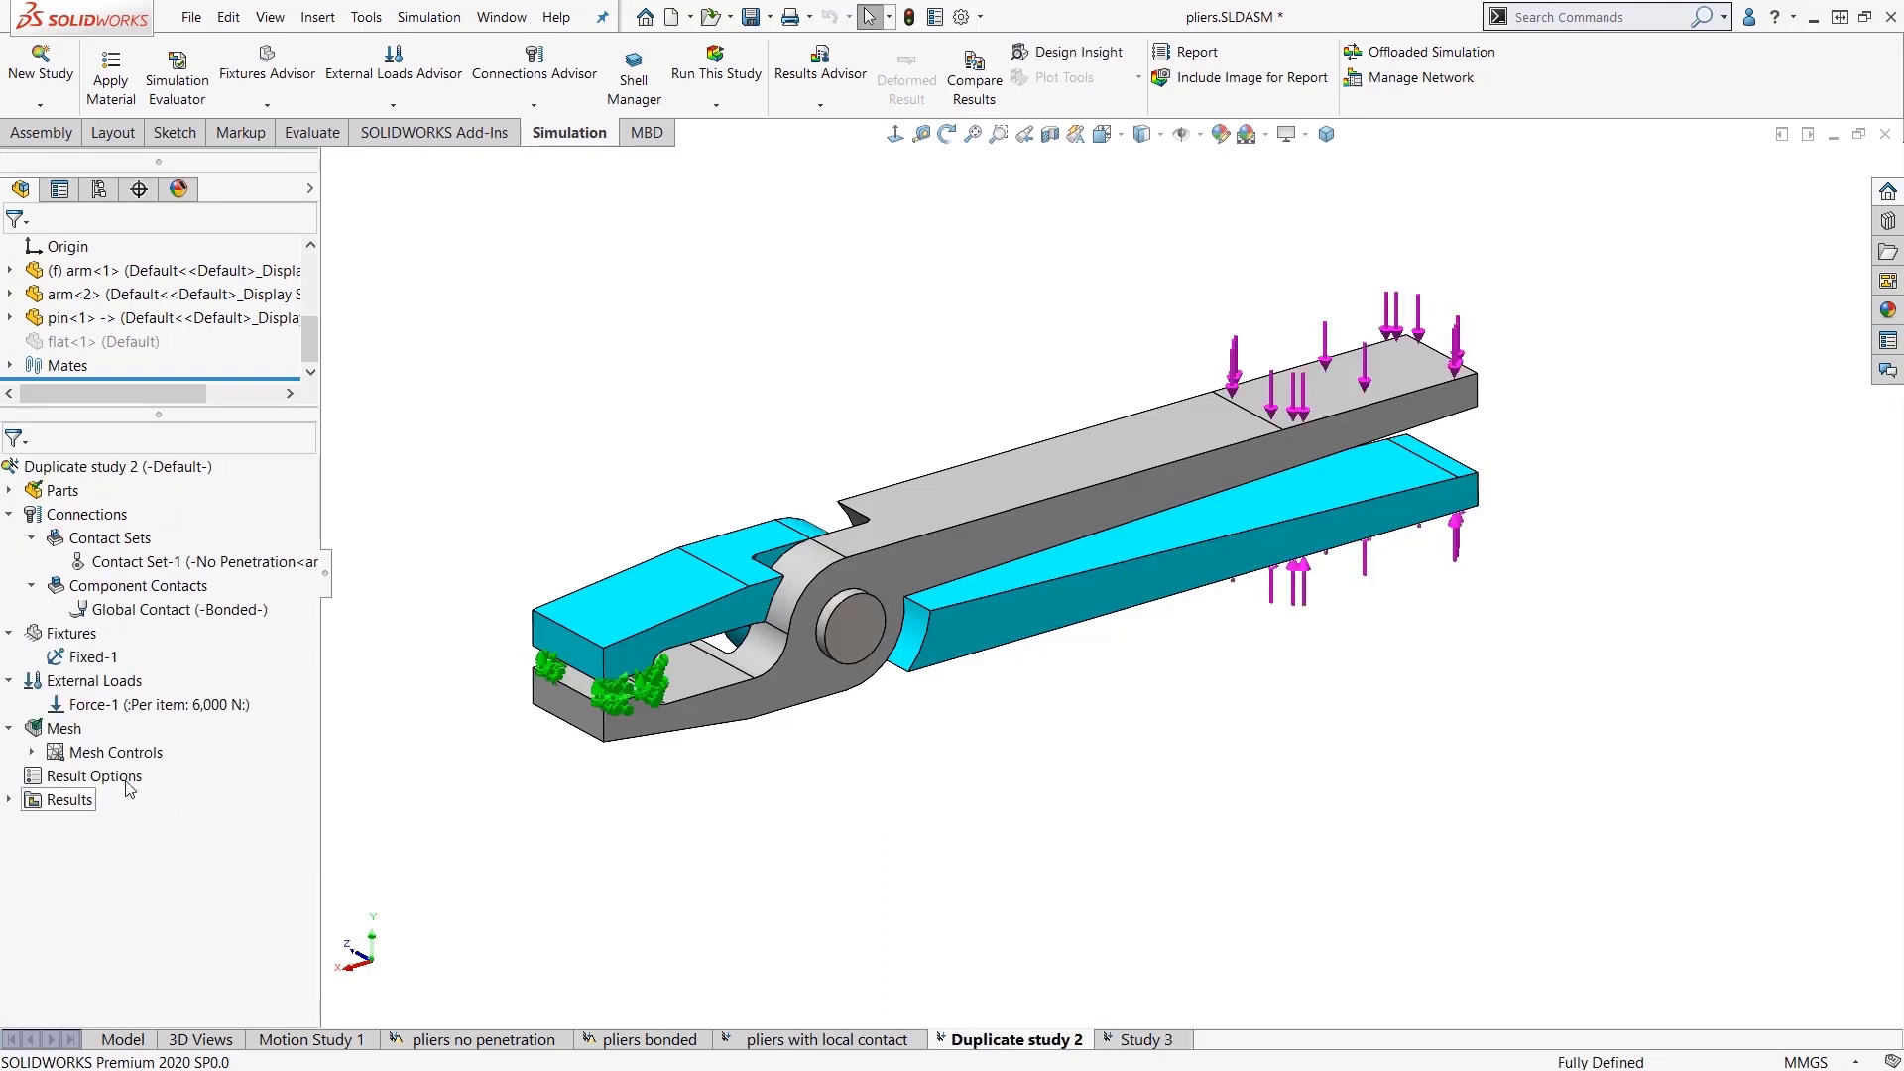
click(32, 751)
click(119, 776)
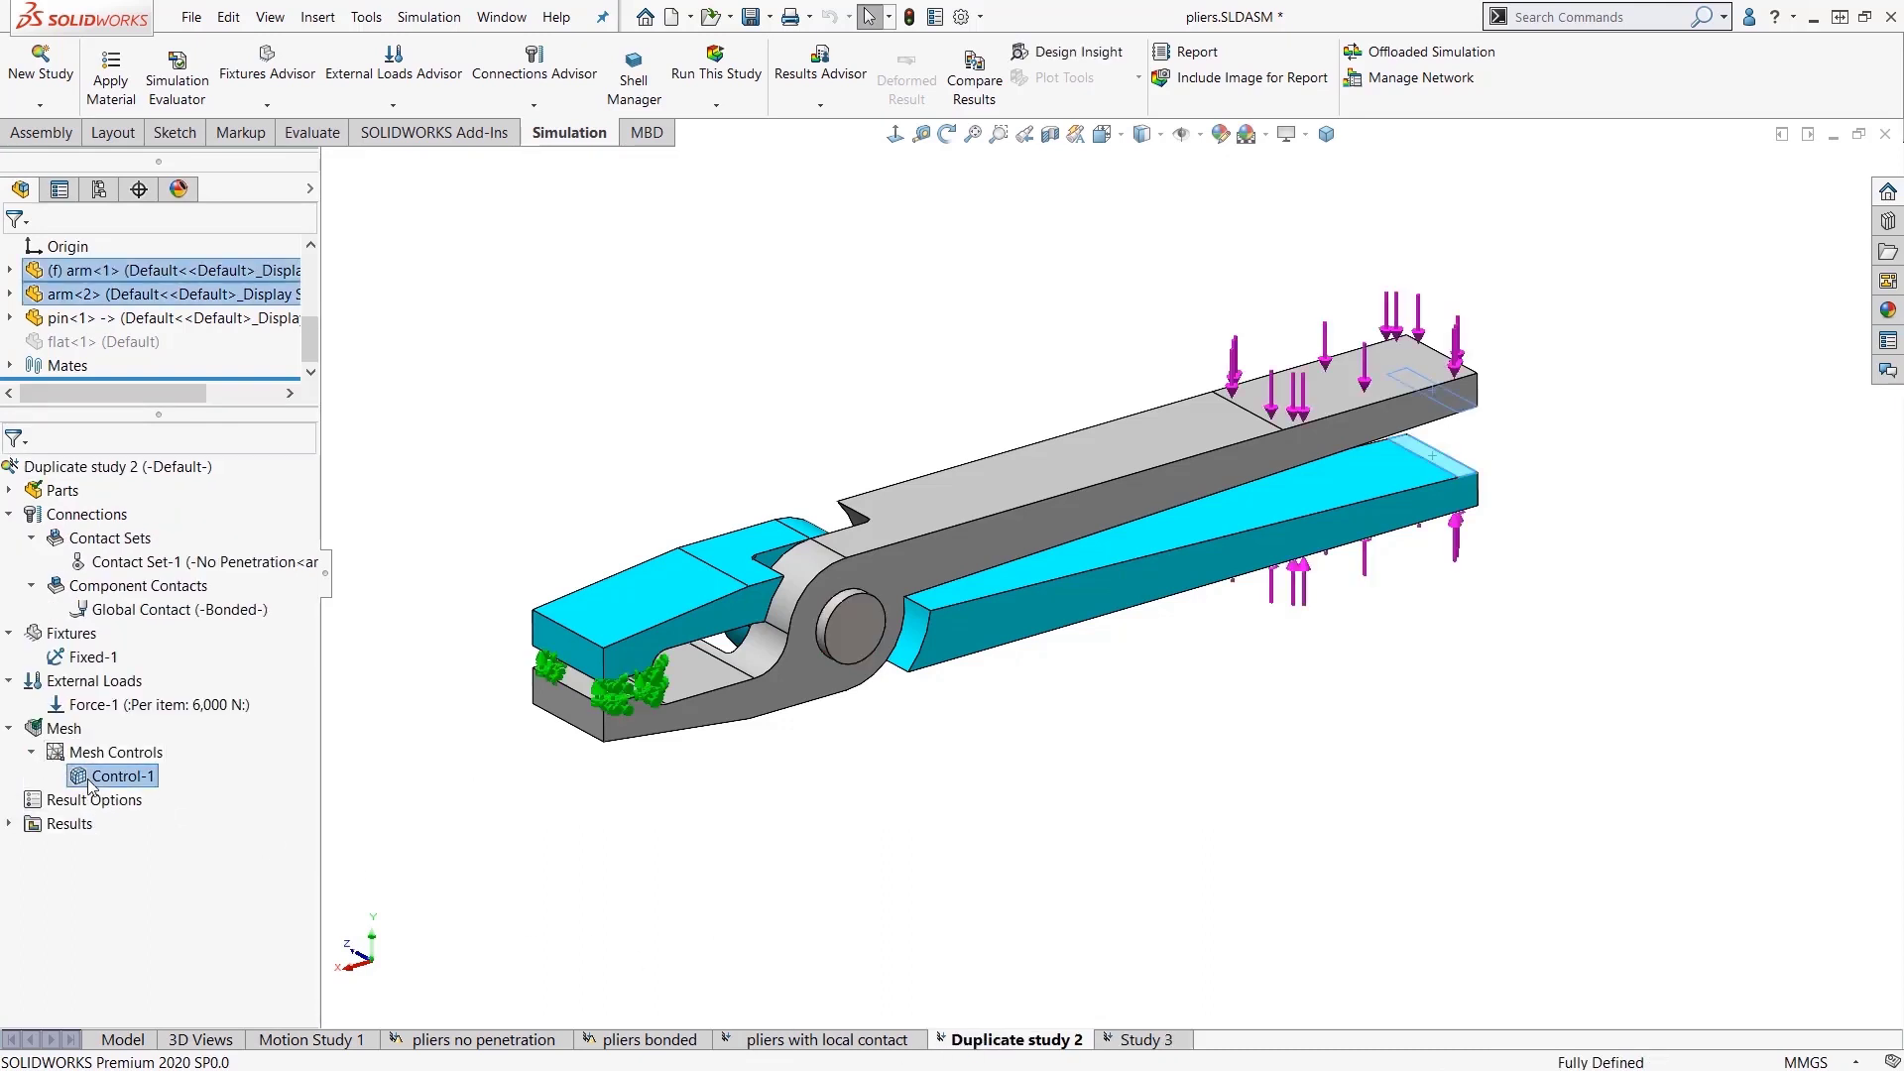
ctrl+click(123, 706)
ctrl+click(79, 658)
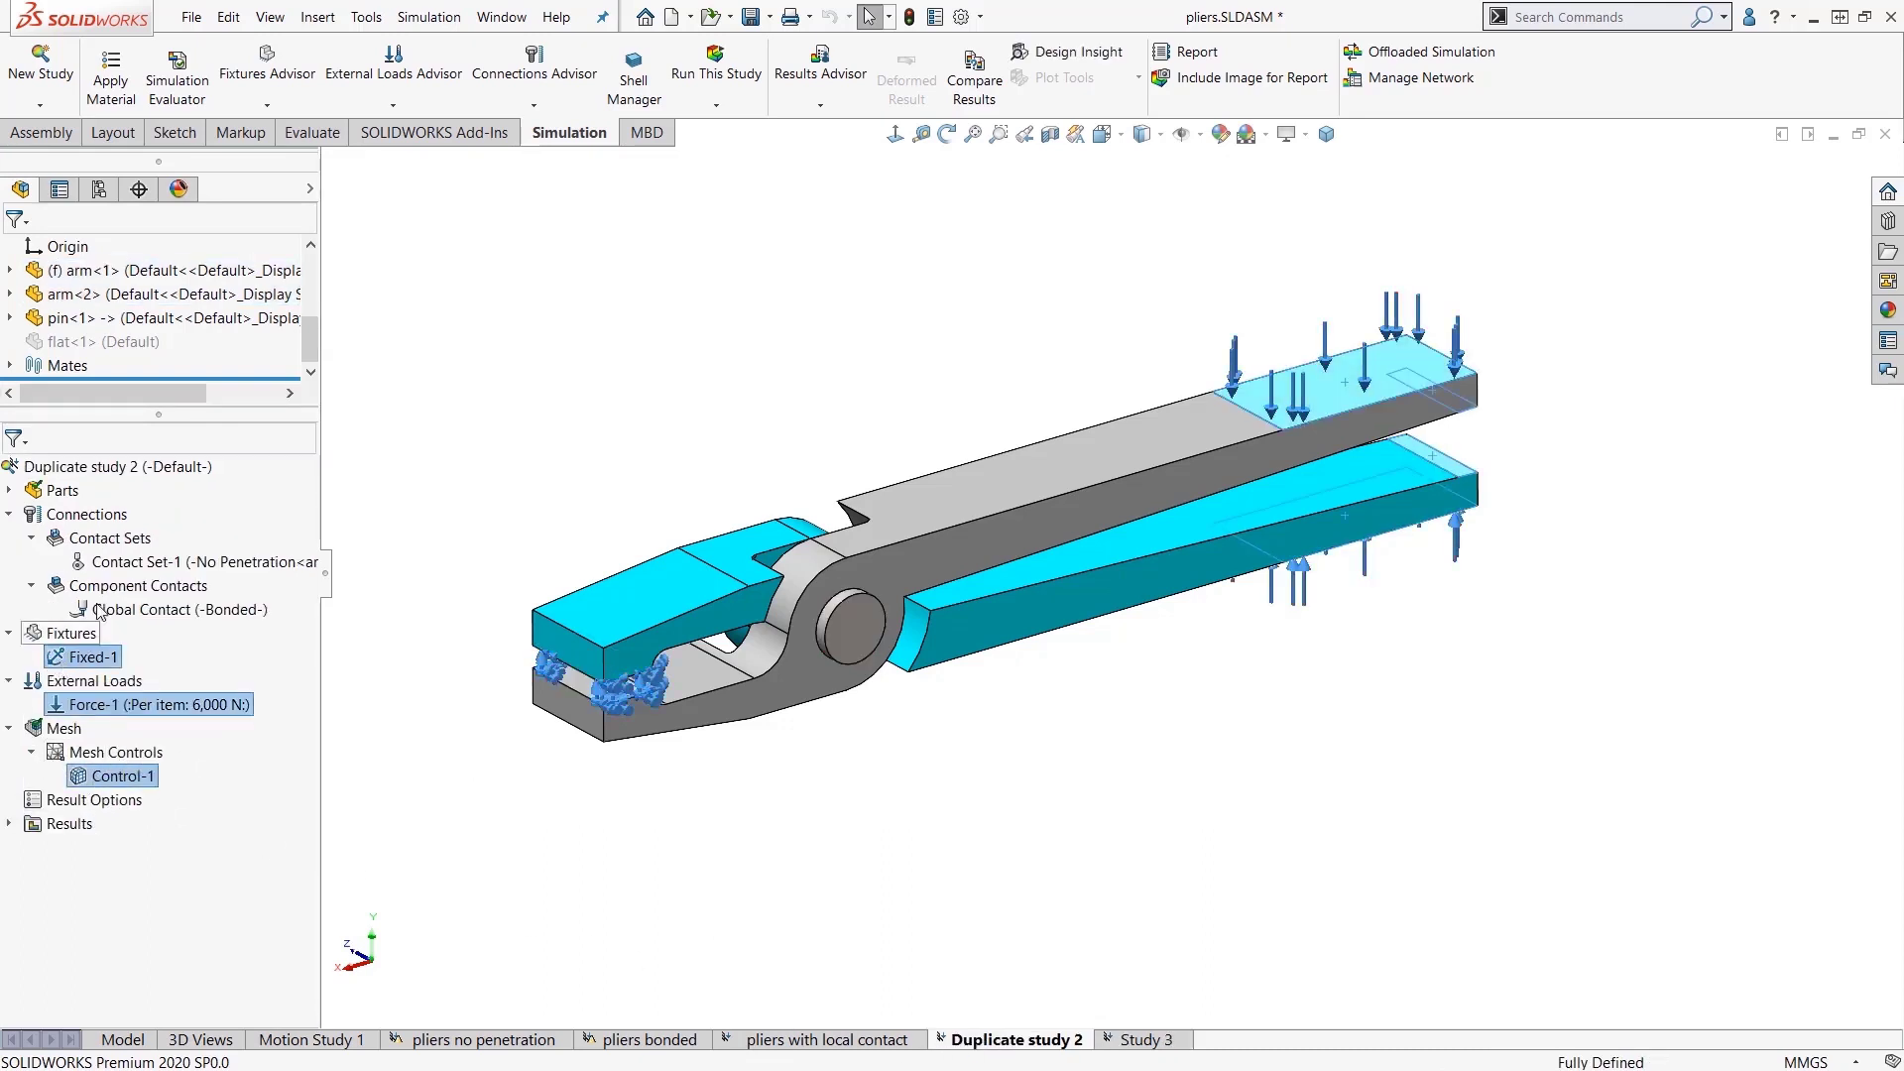
ctrl+click(111, 562)
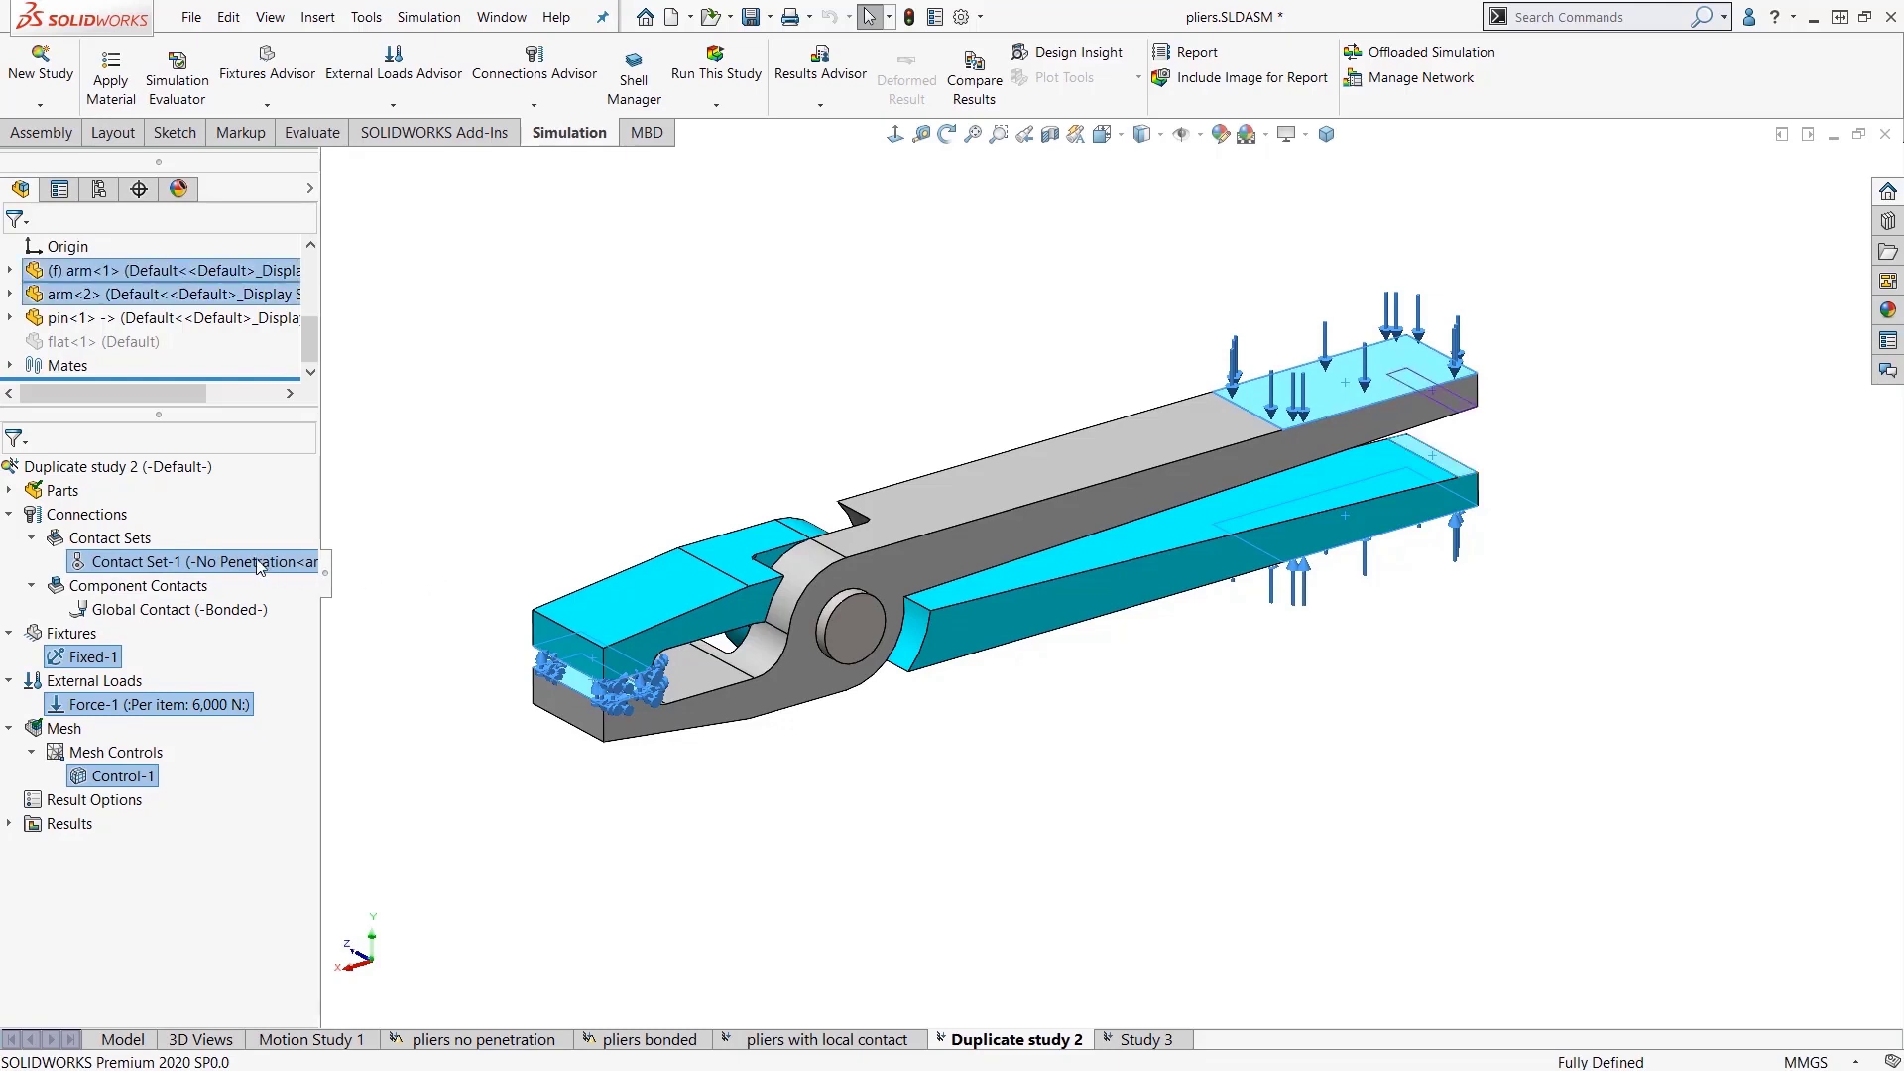
drag(260, 565, 1145, 1039)
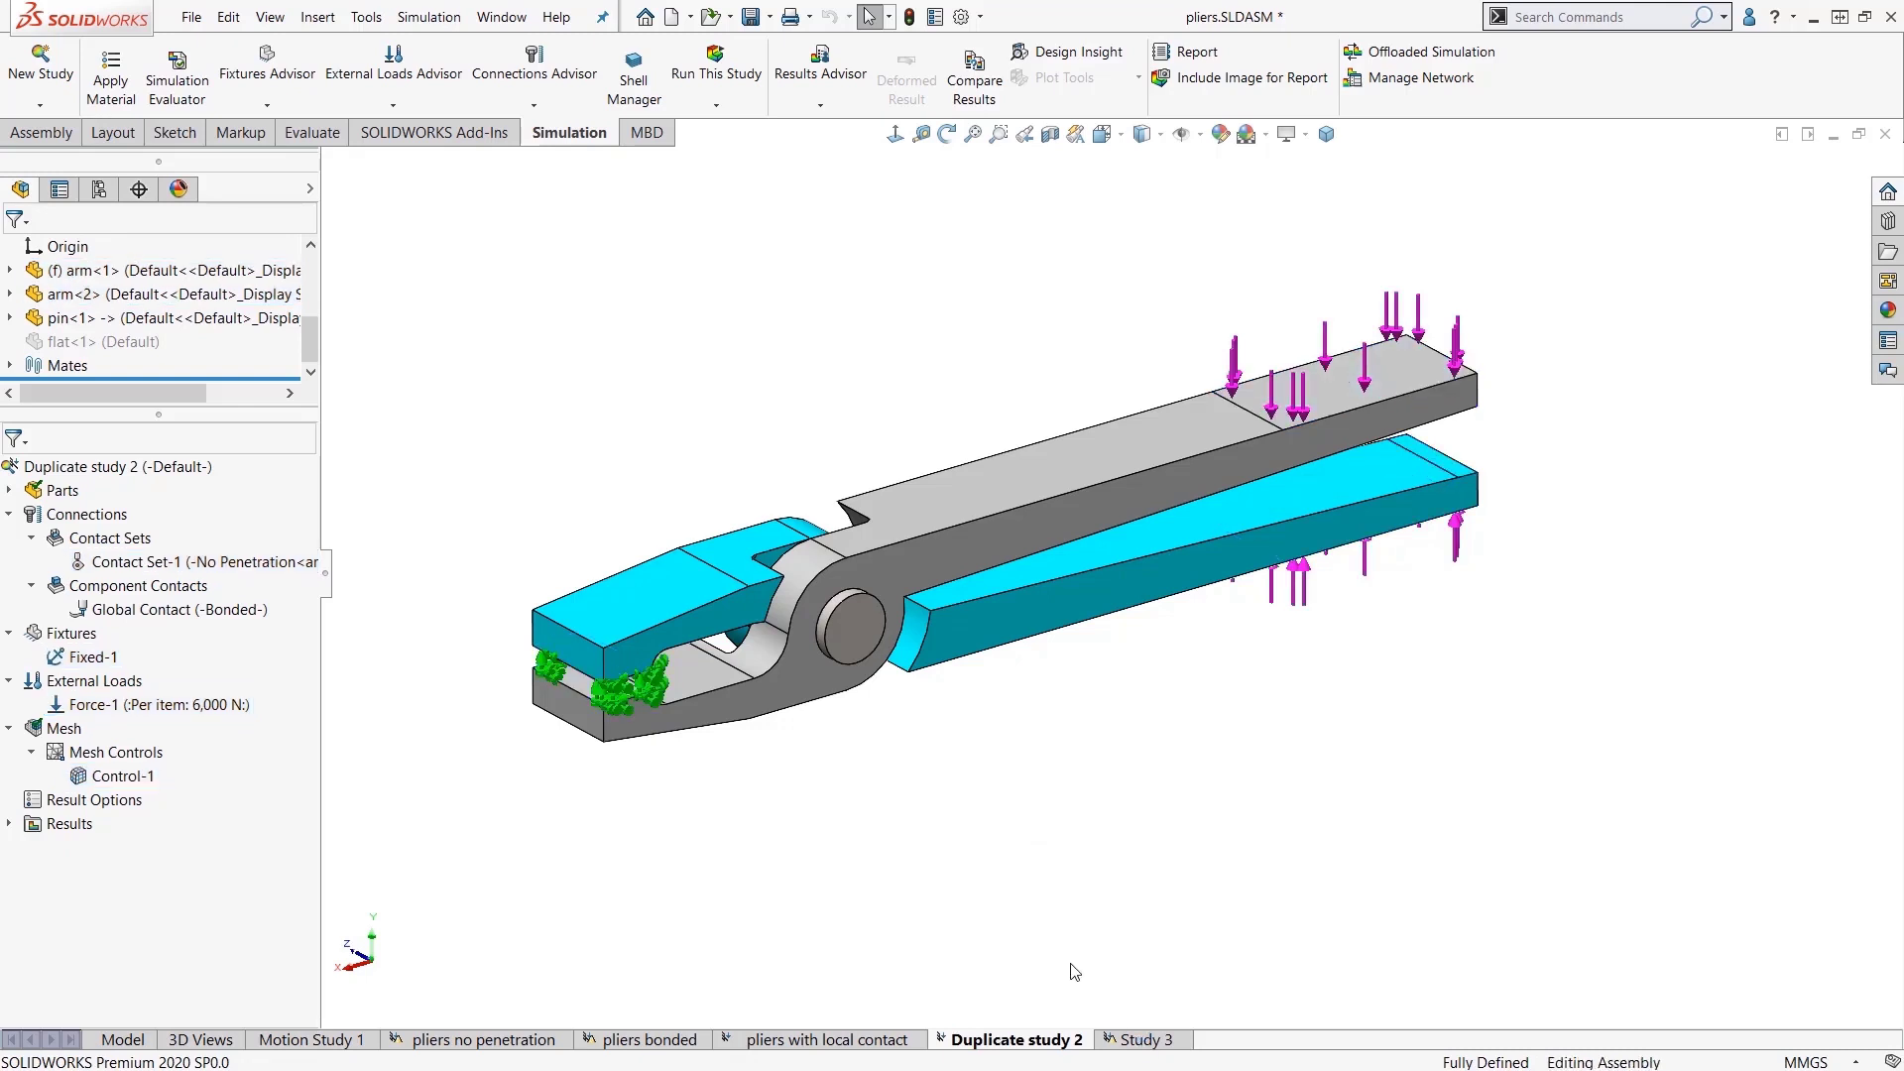
Step: Create a new Frequency study, Frequency 1
click(40, 62)
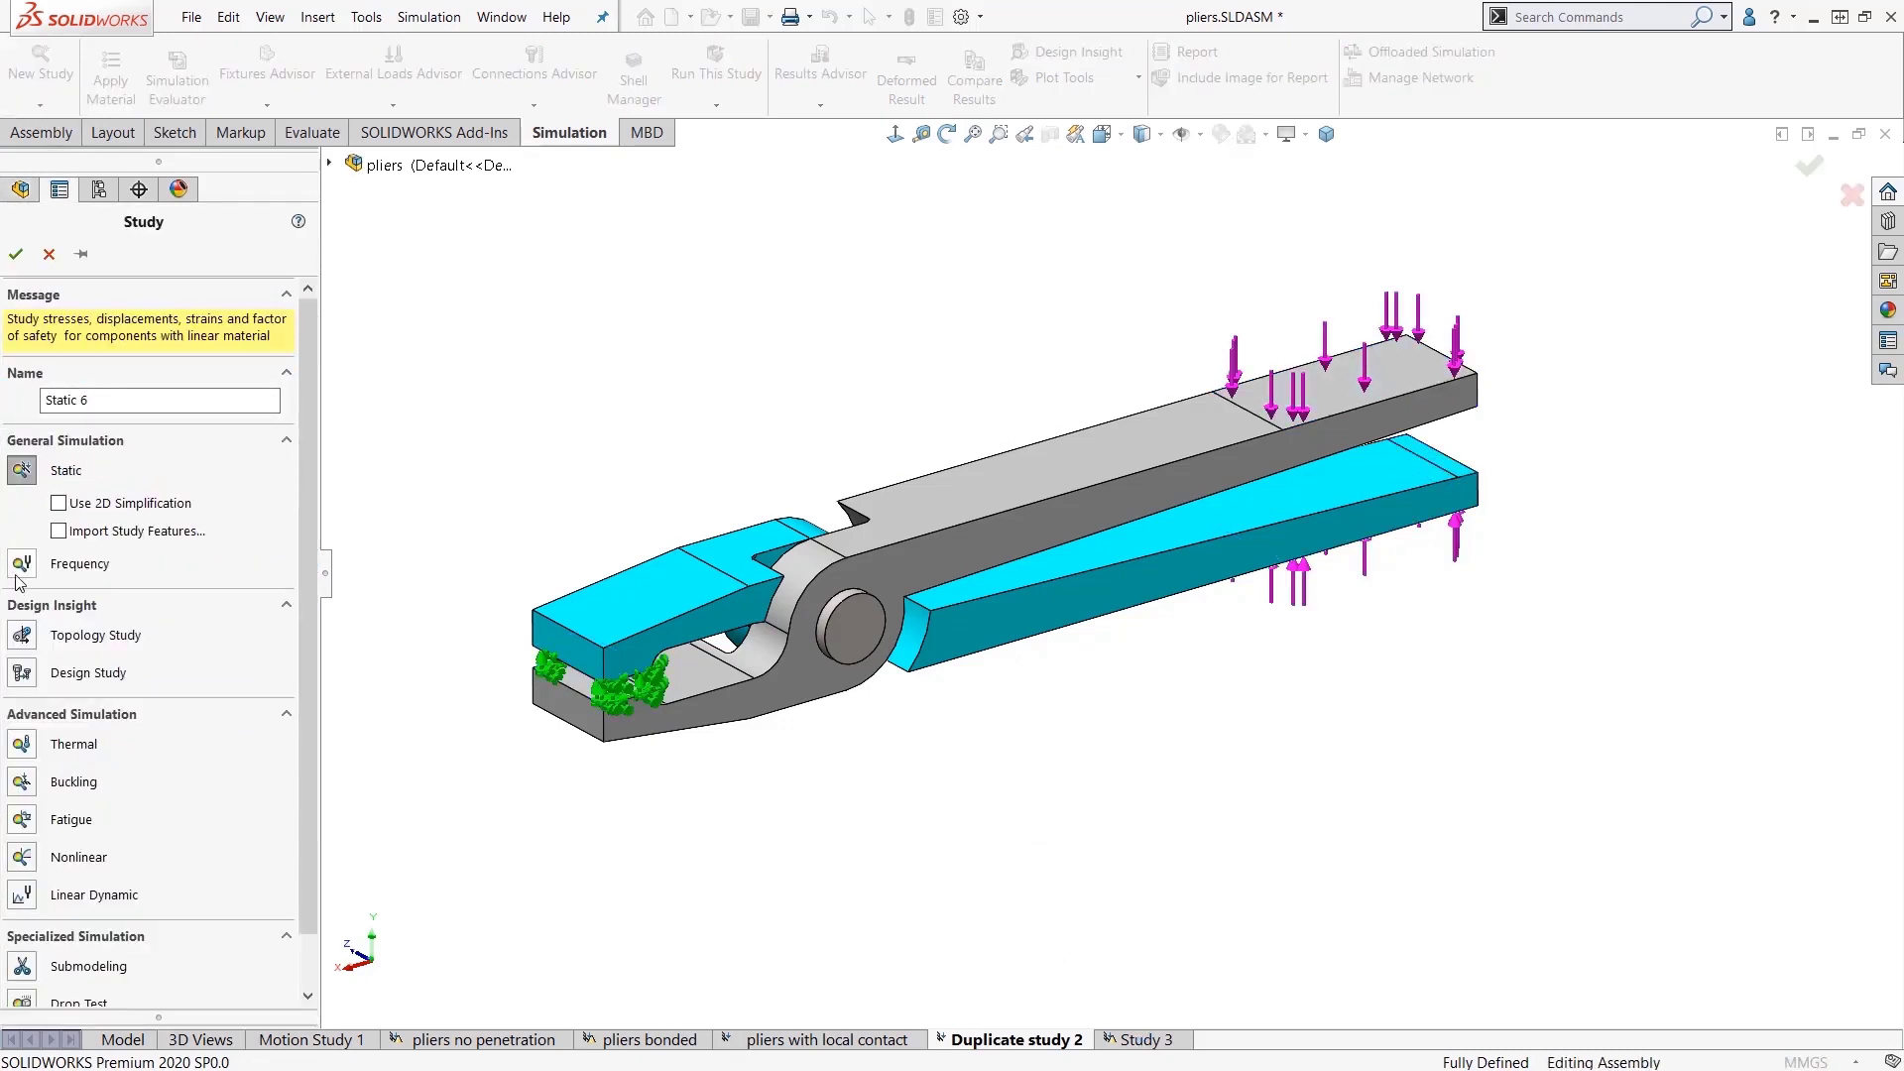
click(22, 563)
click(15, 257)
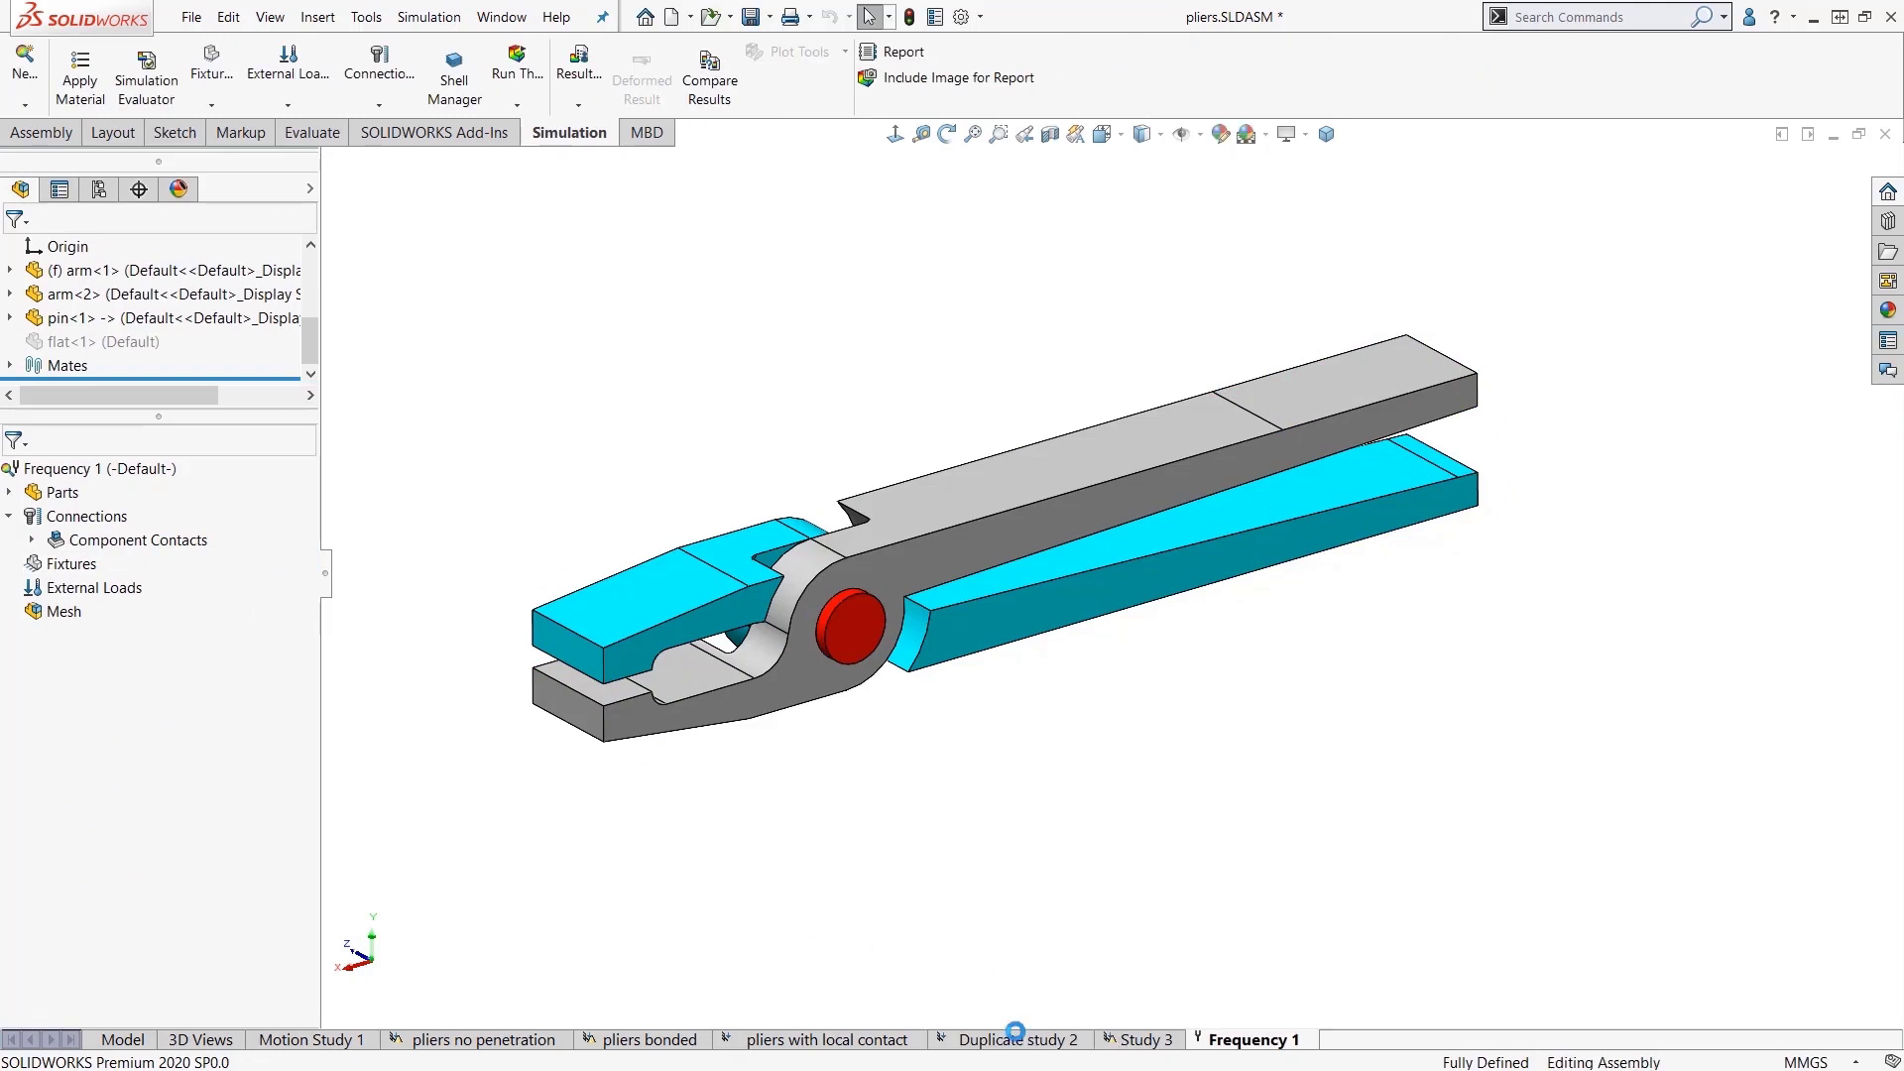
Step: Copy Parts, Fixed-1, Force-1 and Control-1 from Duplicate study 2 into Frequency 1
click(1038, 1044)
click(74, 493)
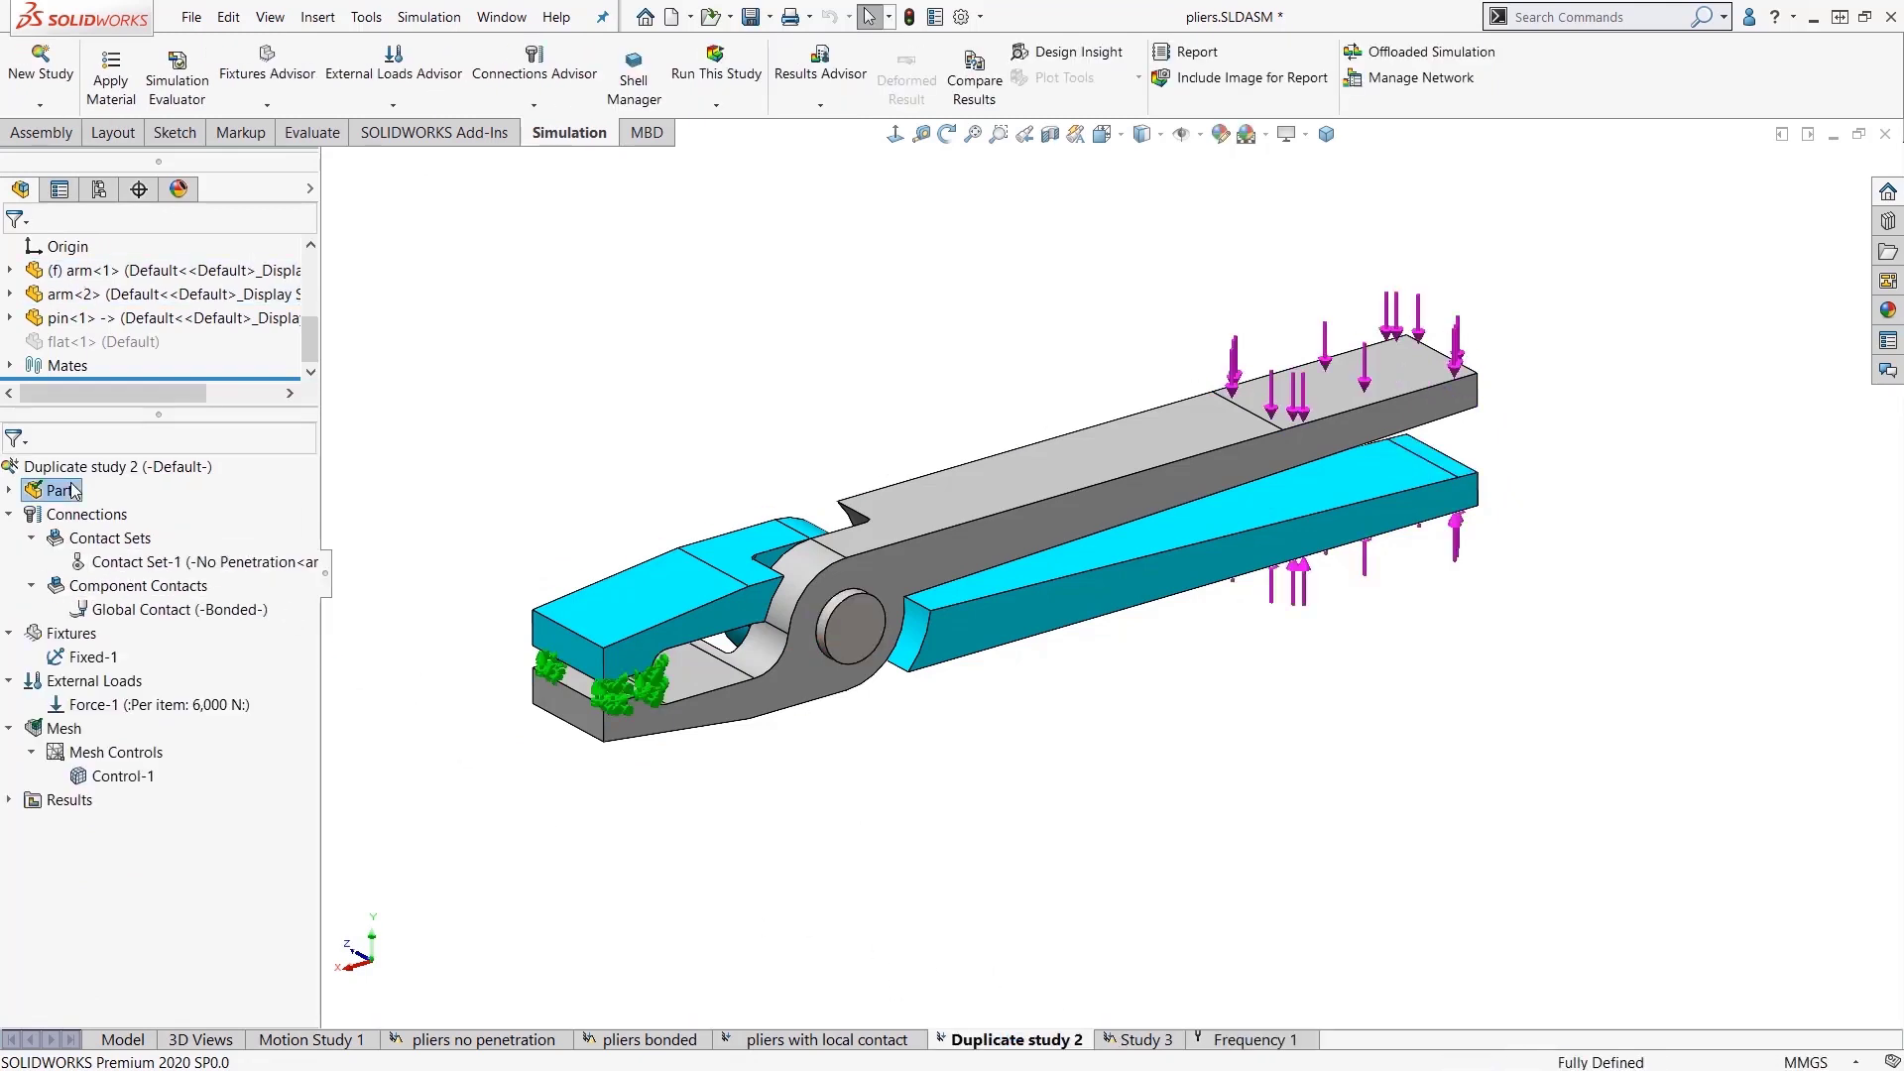
ctrl+click(99, 657)
ctrl+click(107, 704)
ctrl+click(112, 777)
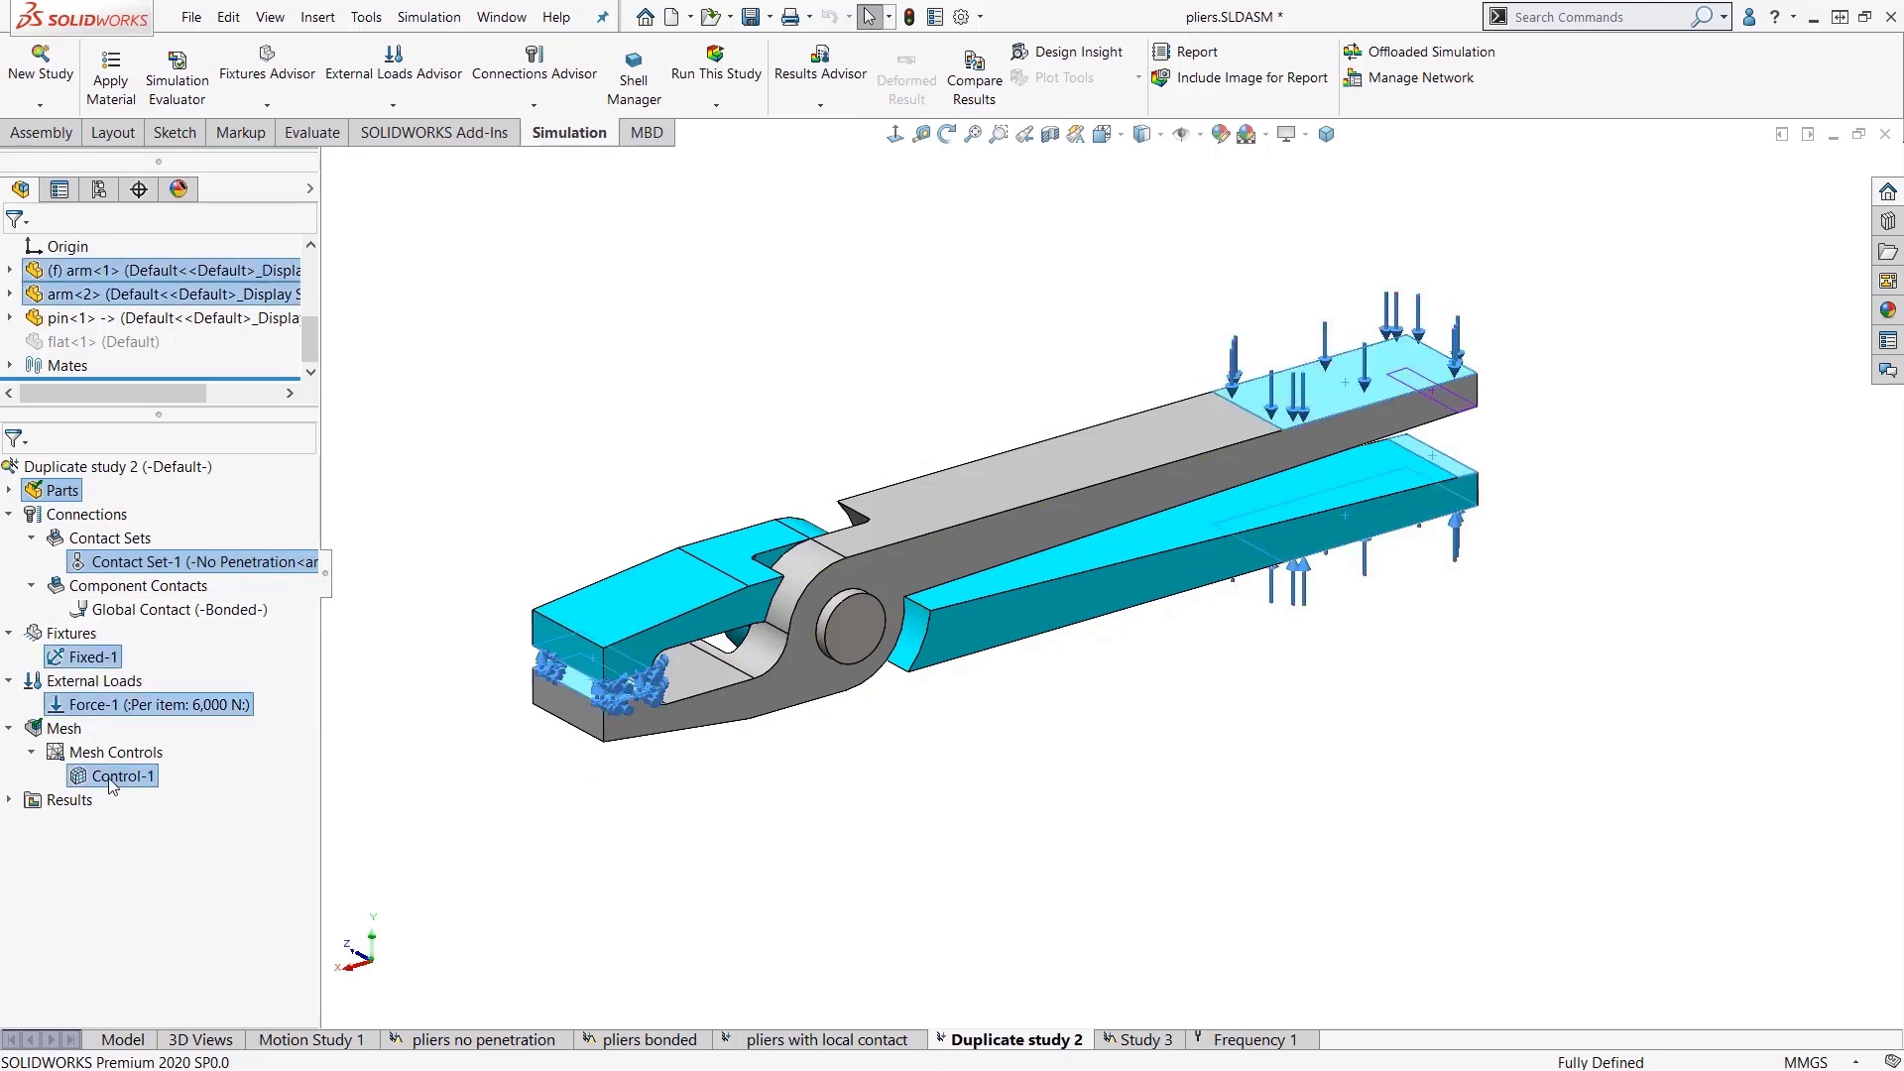
click(1224, 1040)
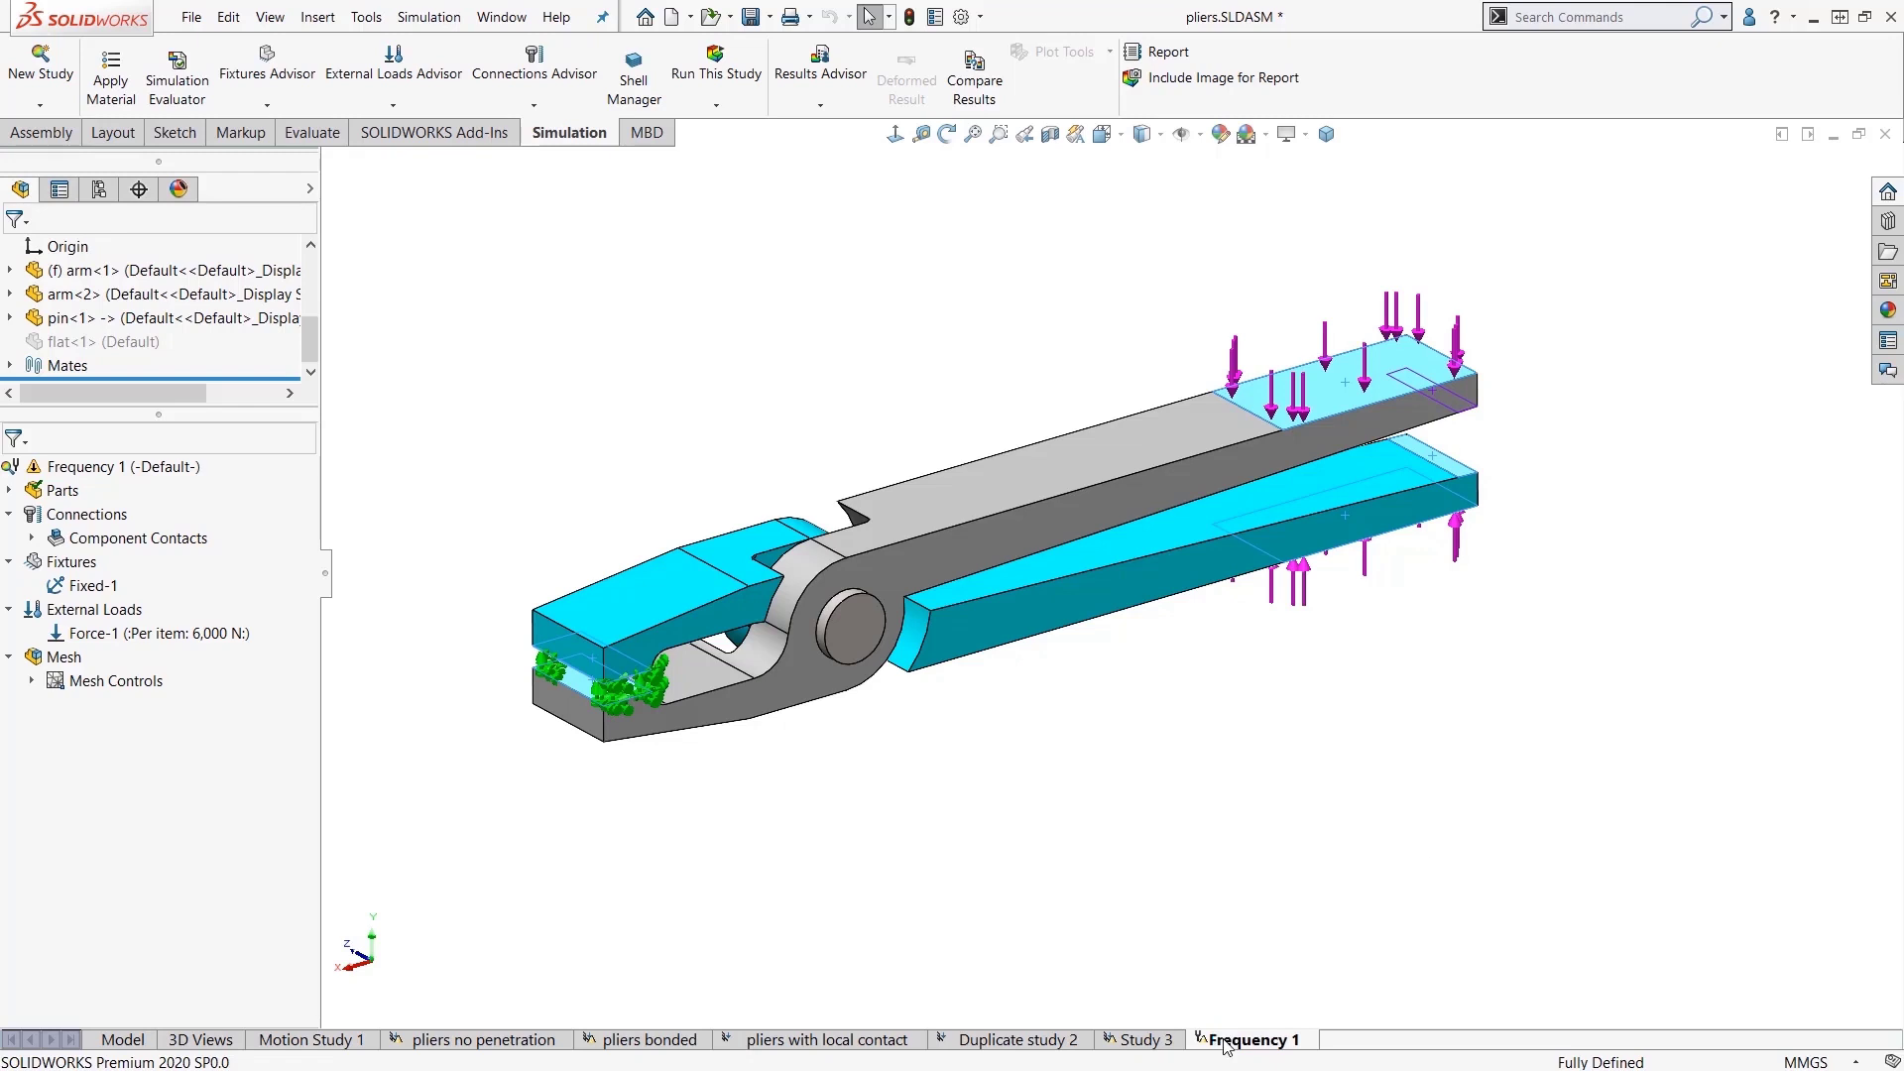
Step: Open the context menu of the Frequency 1 study tab
right_click(1226, 1046)
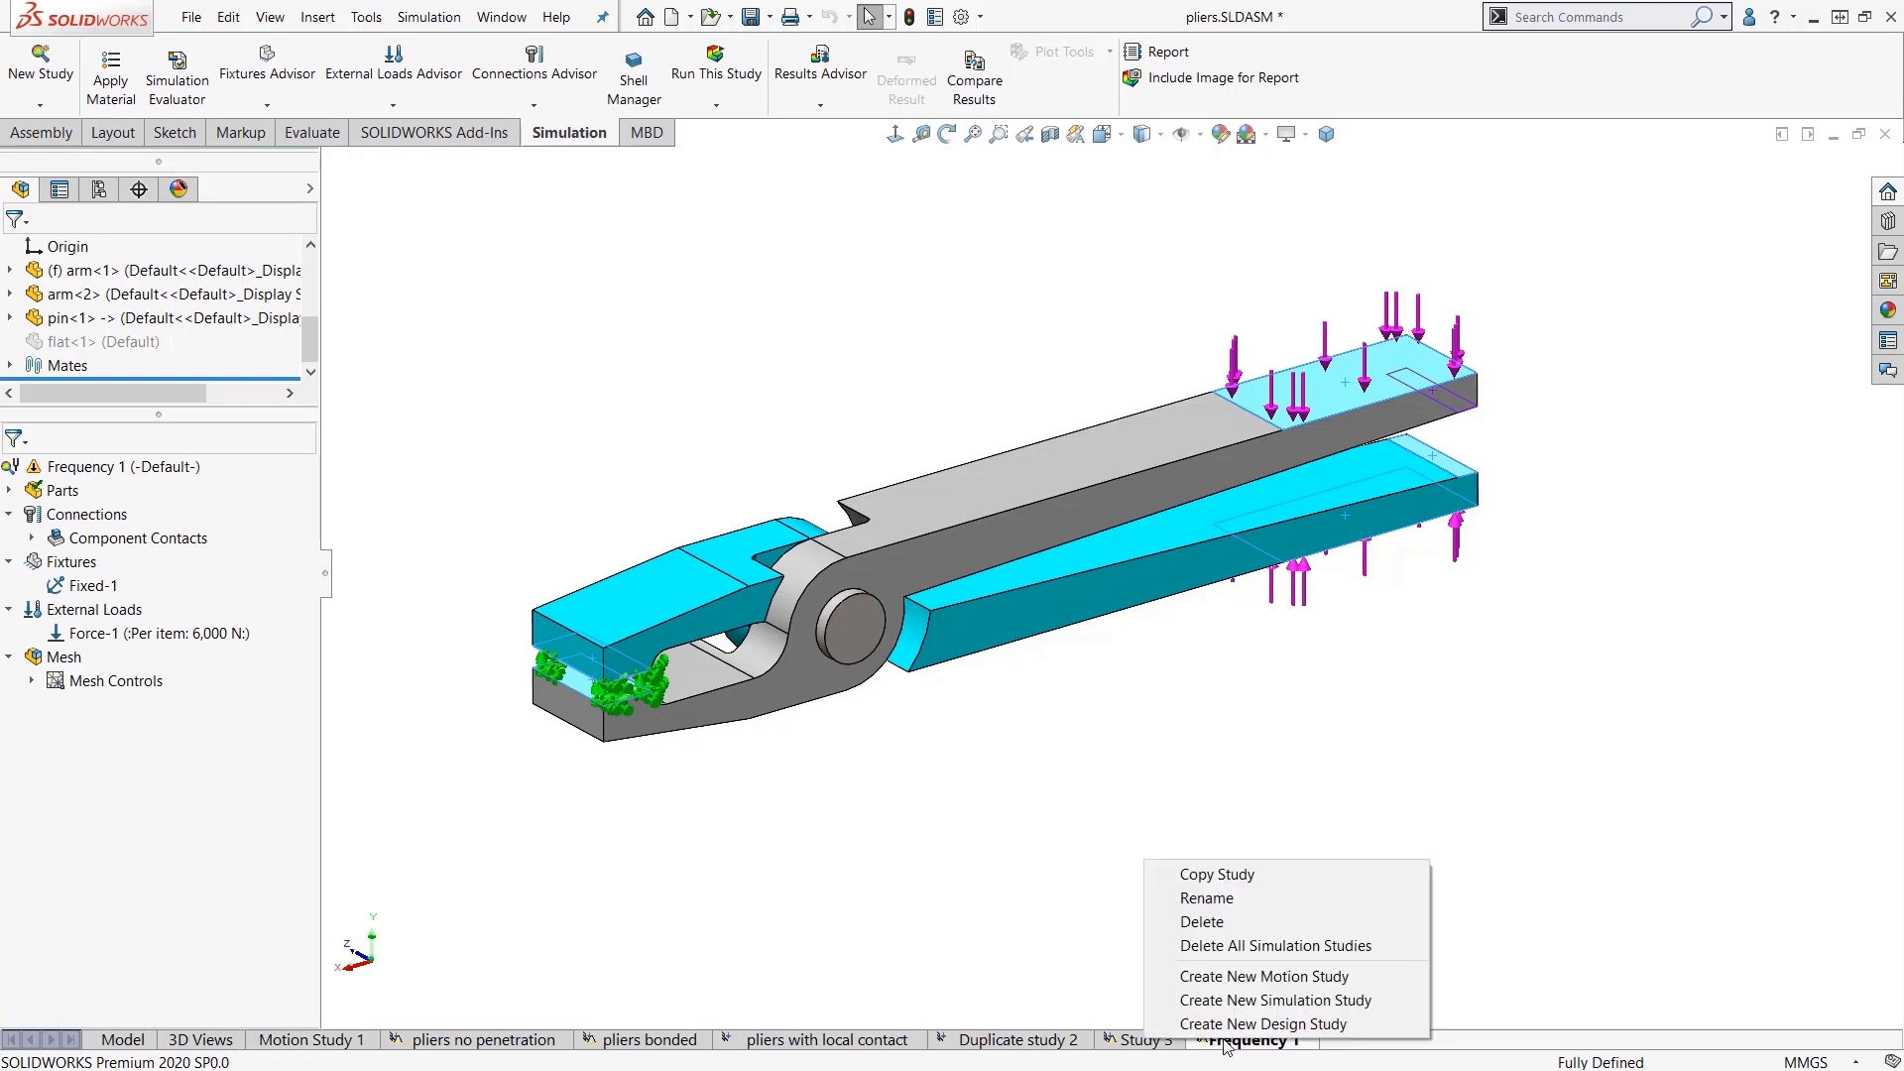